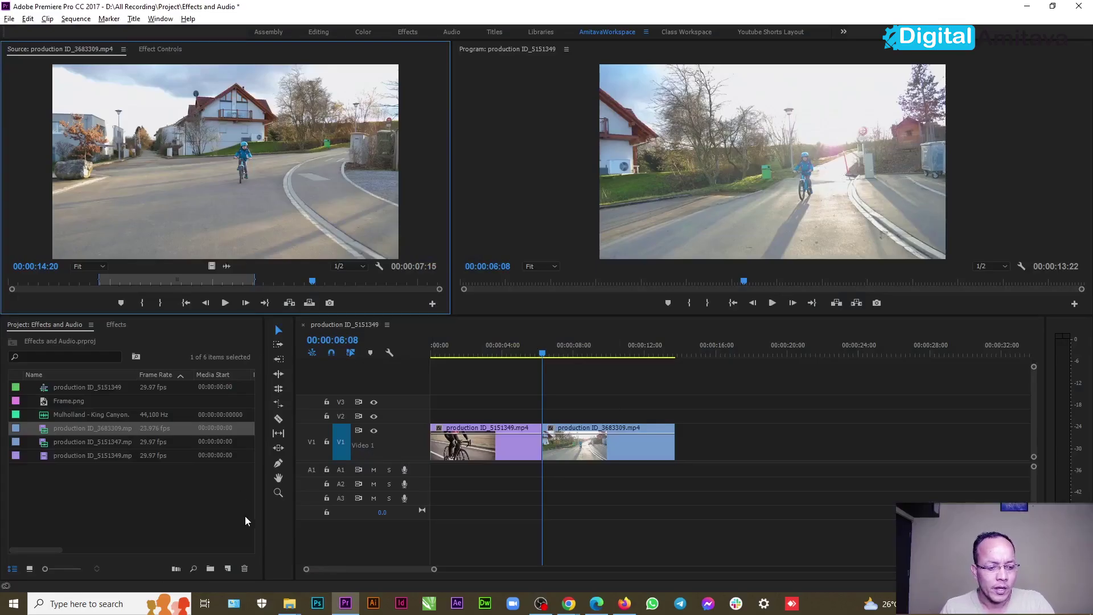
- Open the File menu to reach the New submenu of creatable project items
click(9, 18)
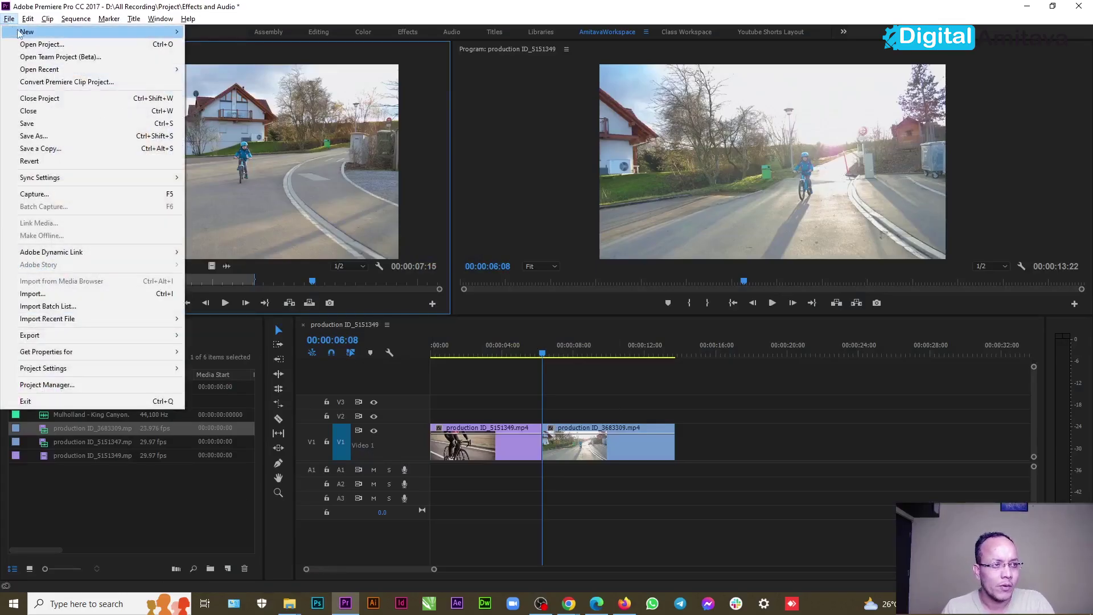
- Create a 1280×720 offline file 'Offline File 01' with tape name 'Test'
mouse_move(23, 33)
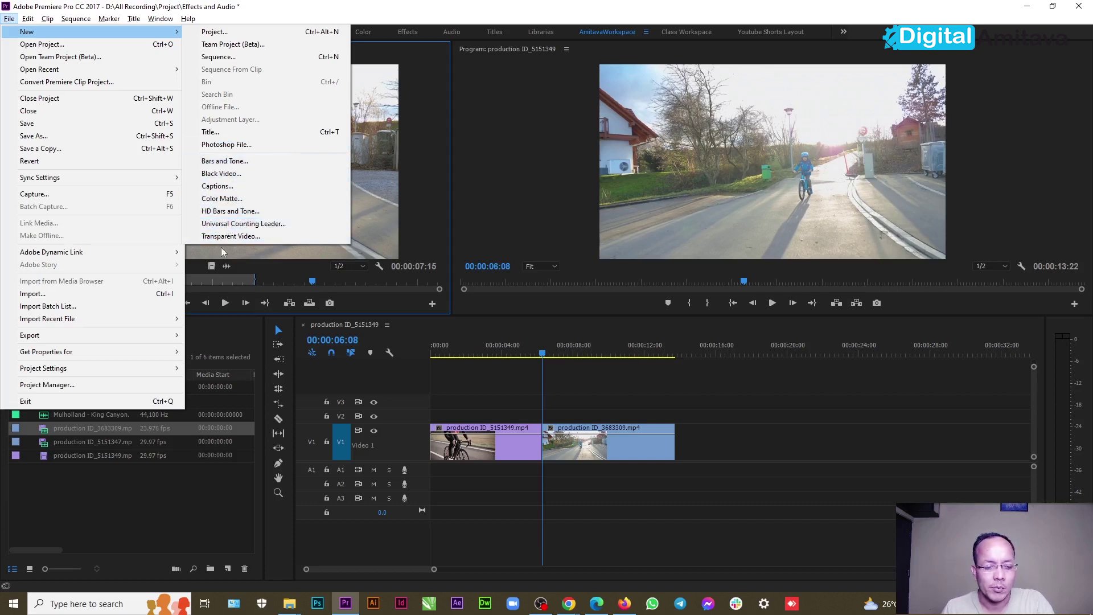
click(210, 495)
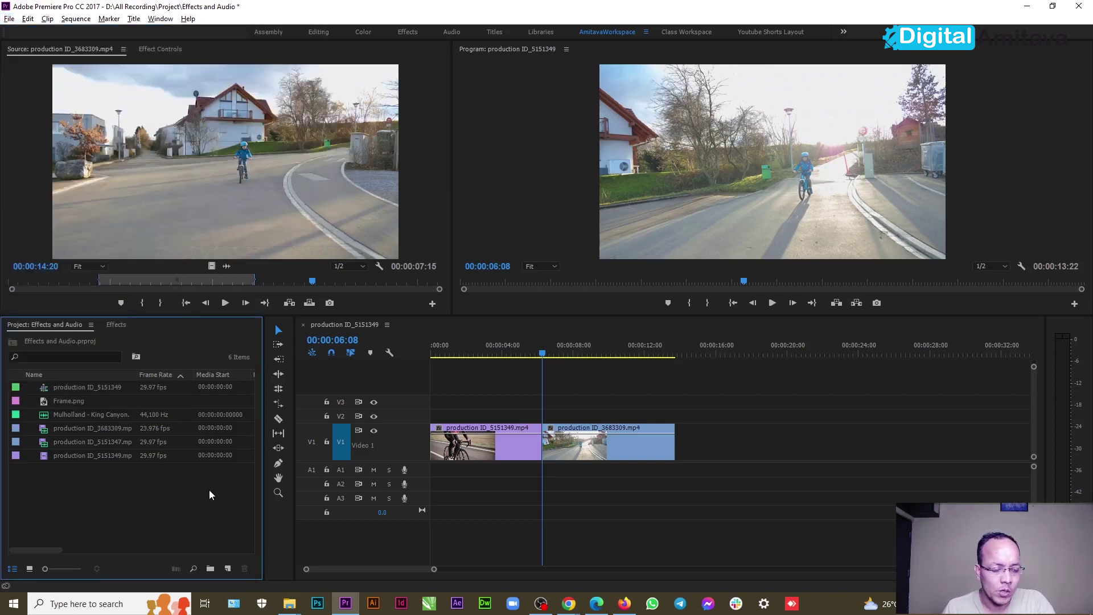
click(228, 569)
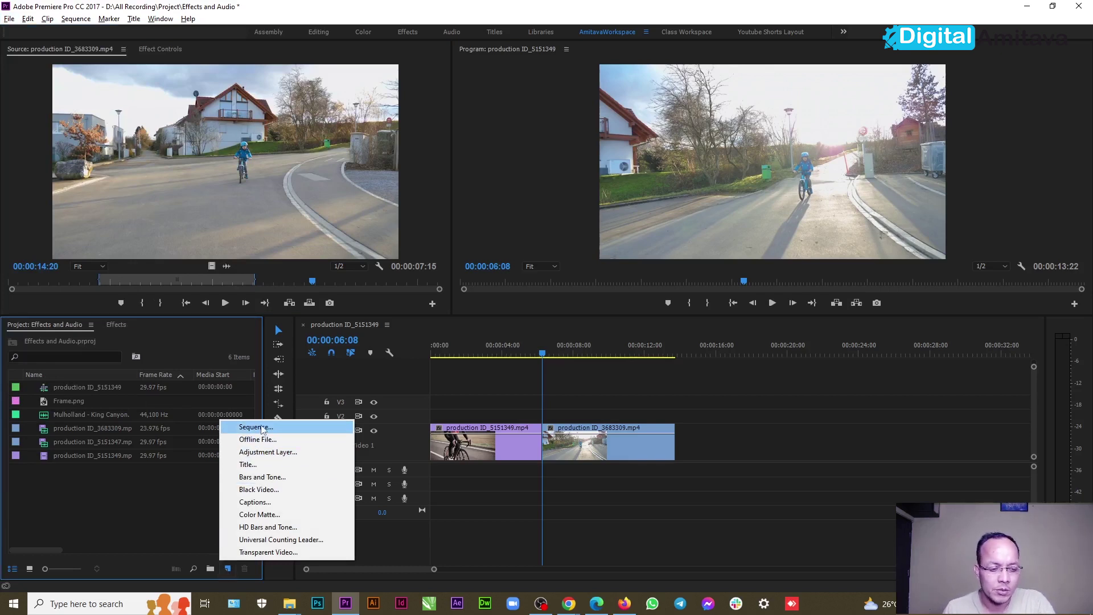
click(262, 440)
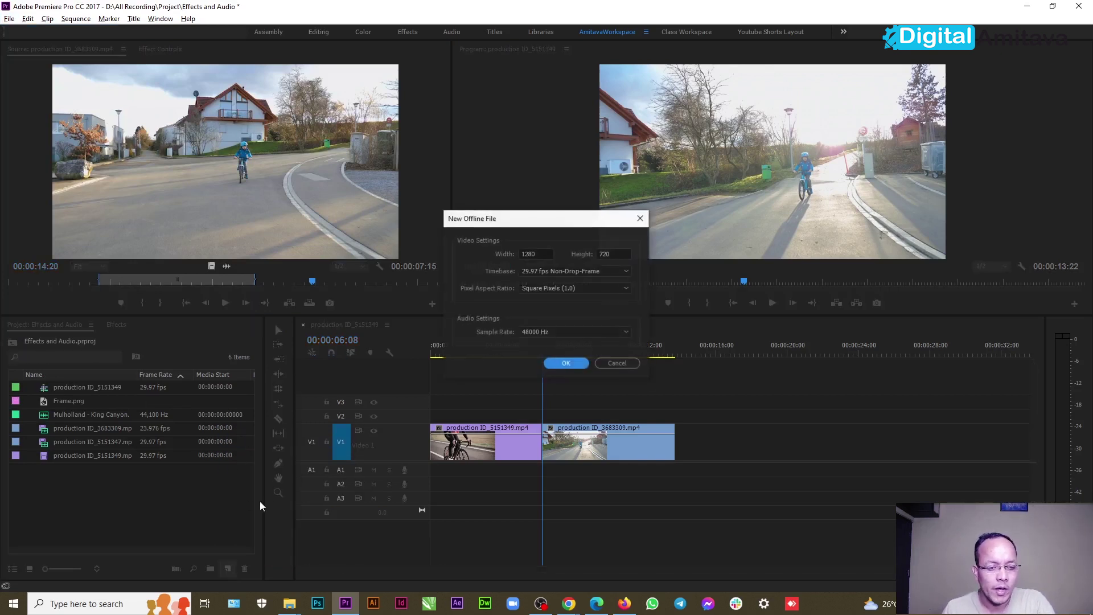
click(566, 362)
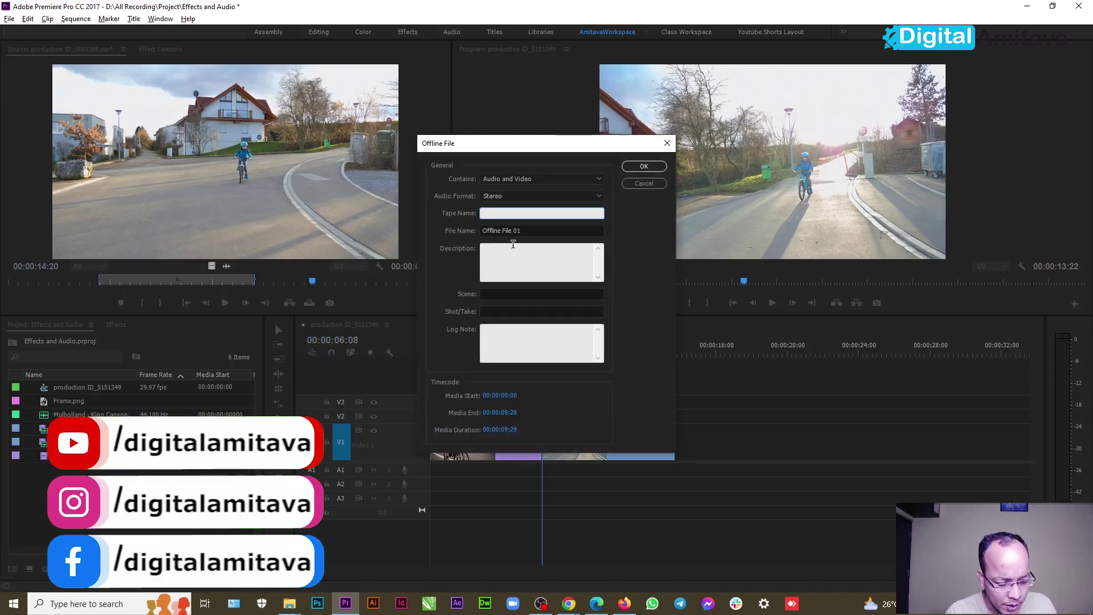
text(Test)
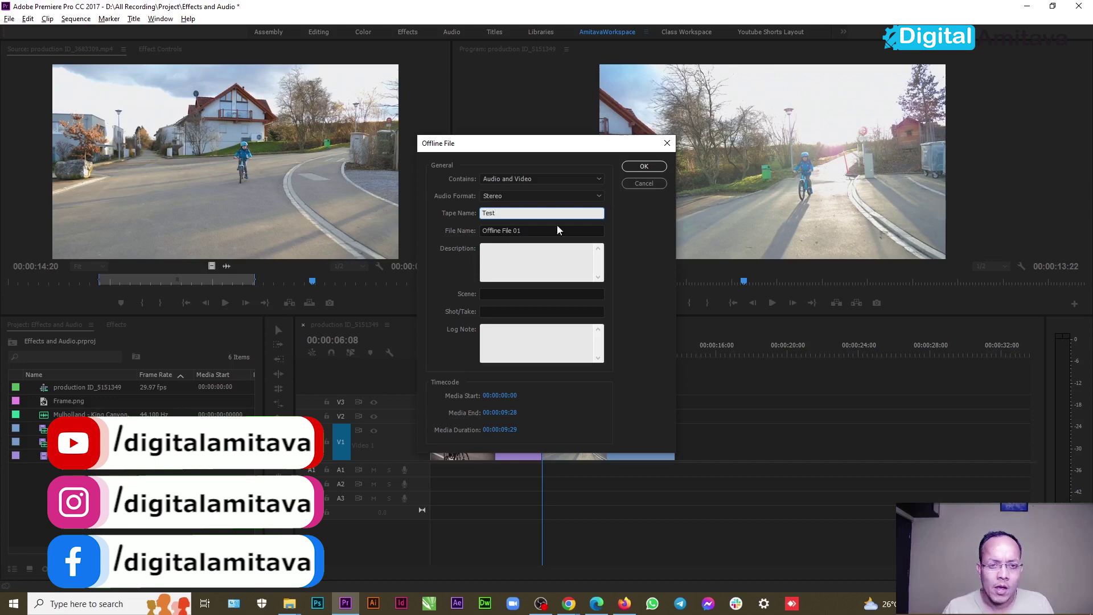
click(644, 166)
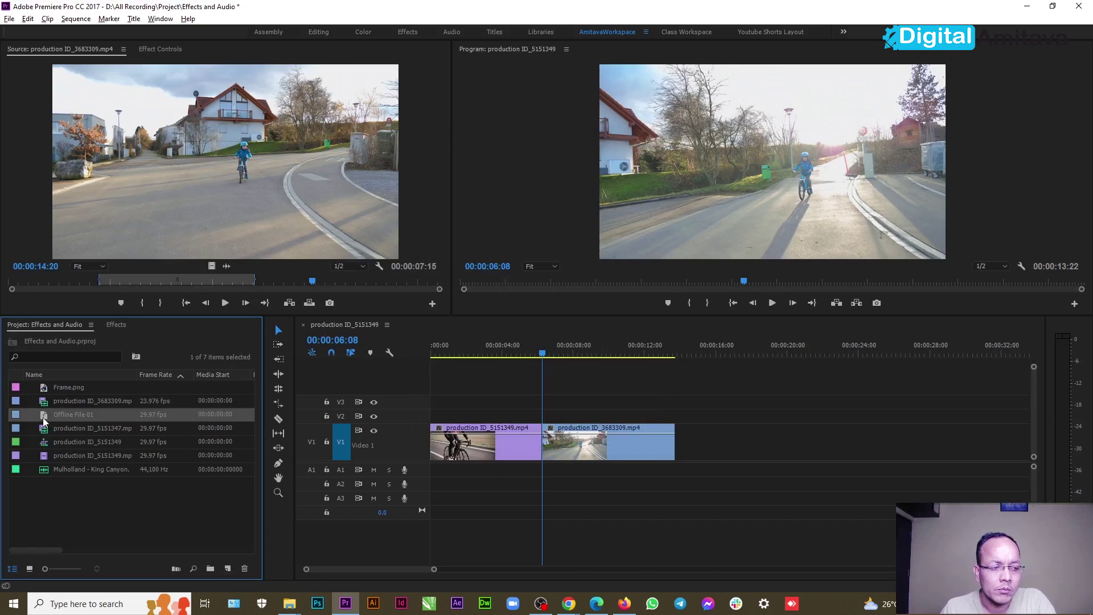
- Place Offline File 01 on V2 around 00:00:06, scrub into it, and choose Link Media
mouse_move(44, 421)
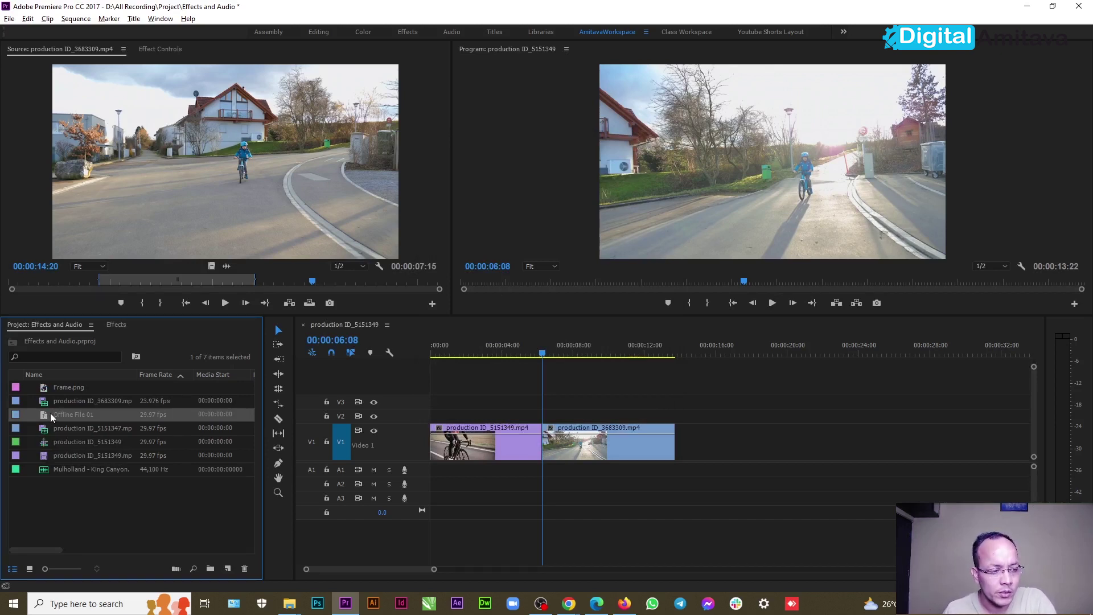
drag(45, 417, 548, 421)
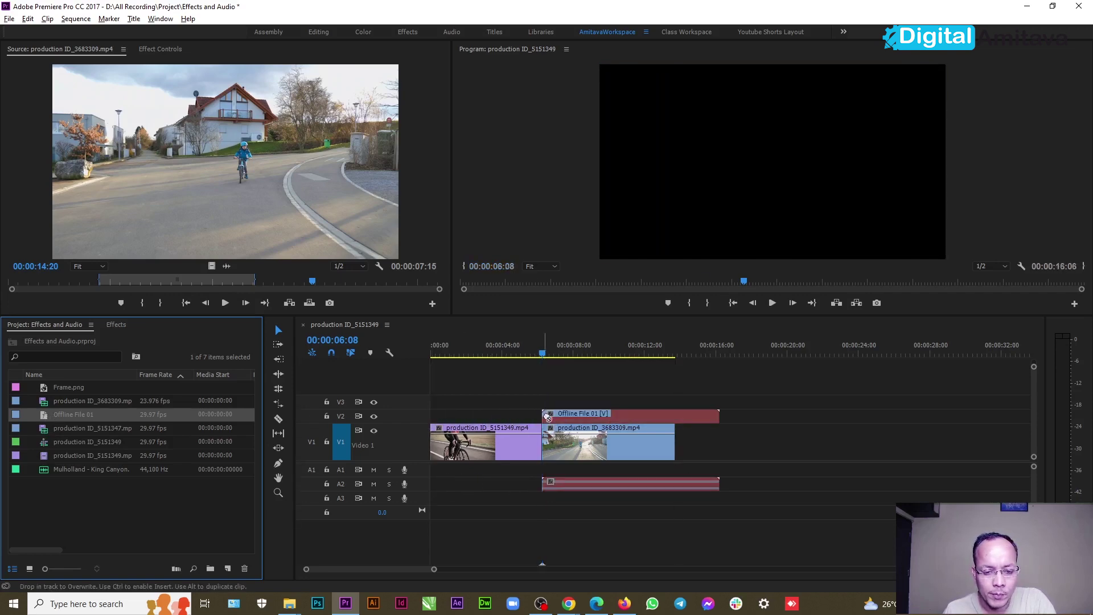
drag(551, 356, 557, 356)
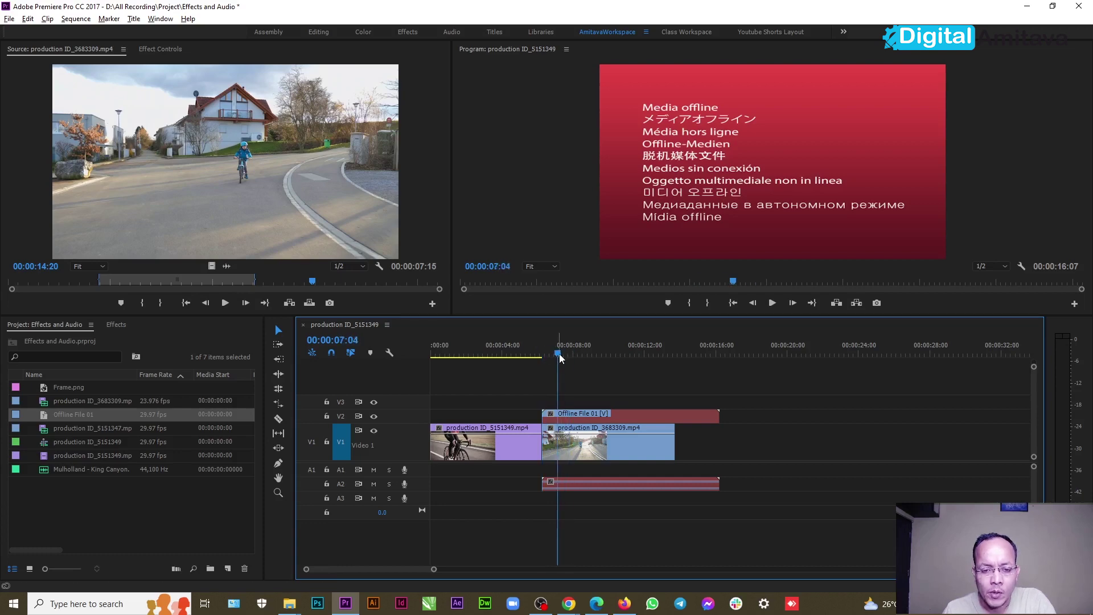
right_click(69, 416)
click(106, 348)
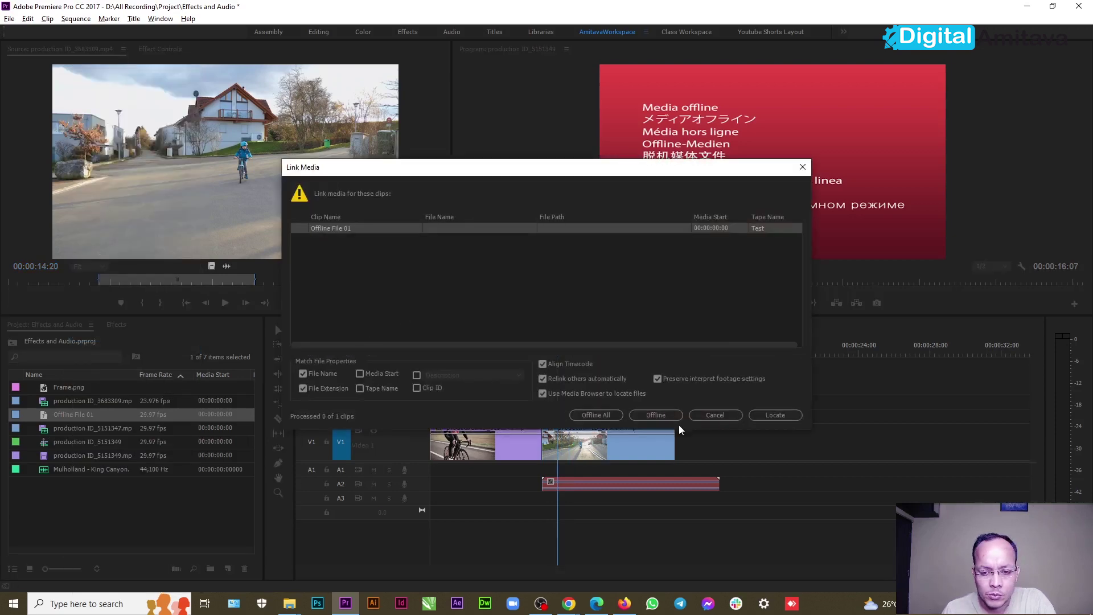
- Link Offline File 01 to the 180419_Boxing_17_12 clip in the Footage folder
click(768, 417)
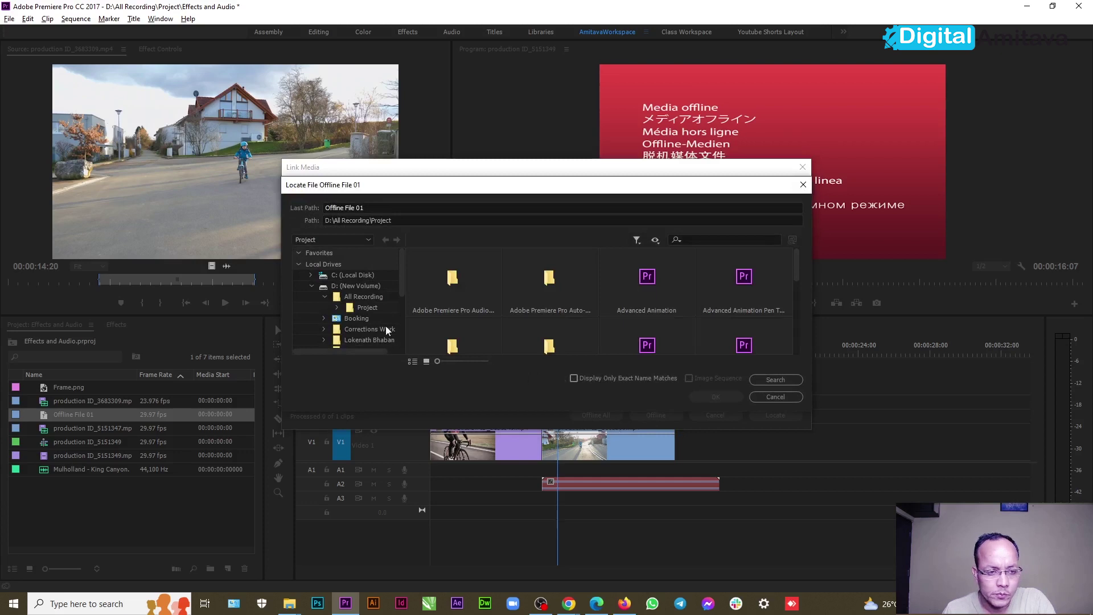
scroll(644, 313, down, 3)
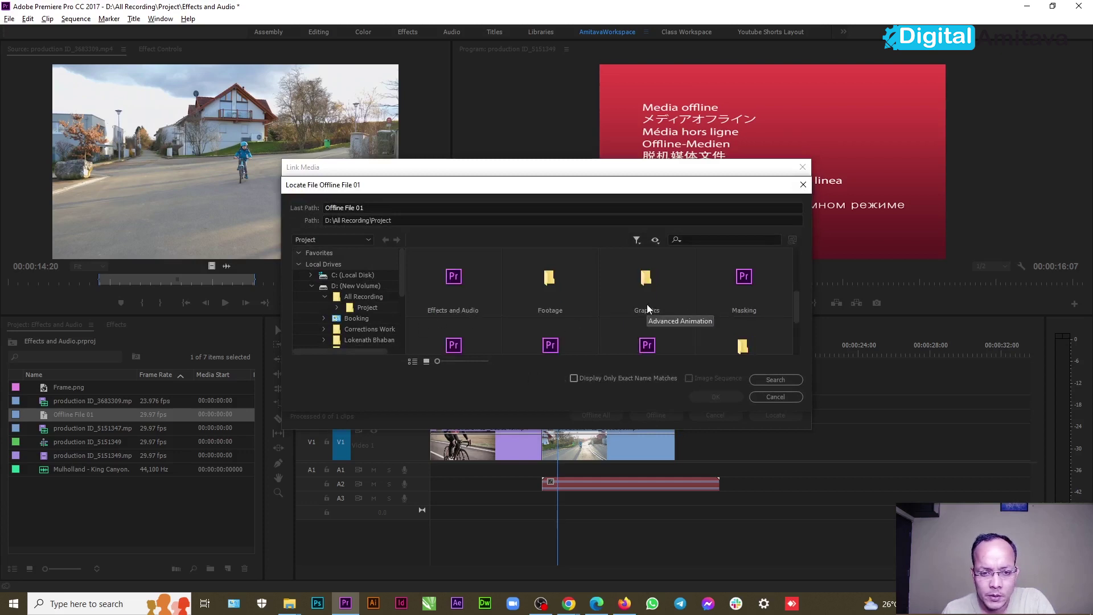
double_click(542, 315)
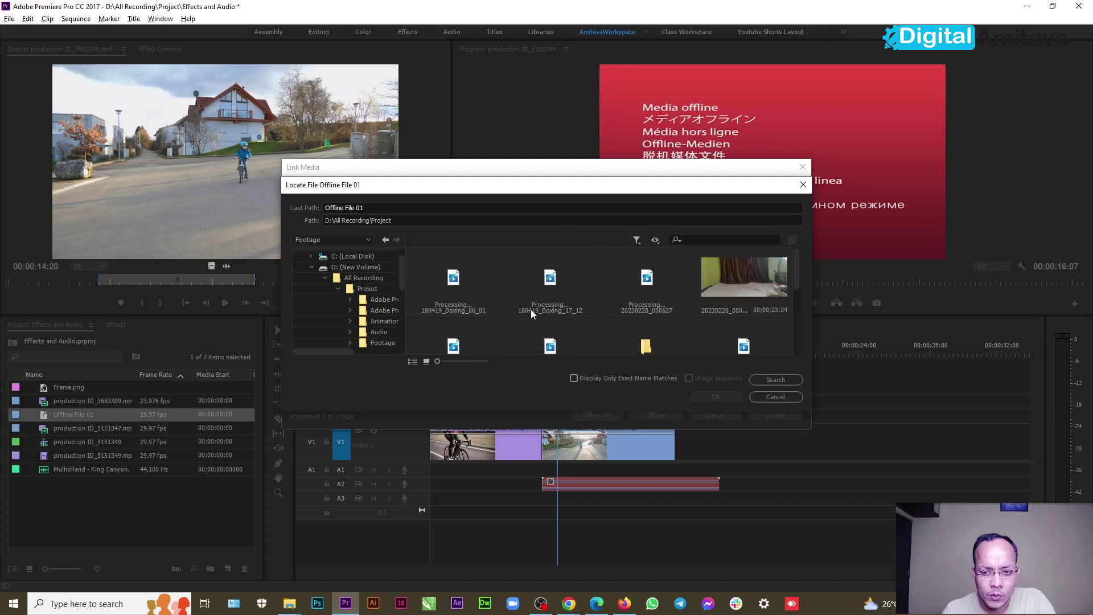
click(743, 282)
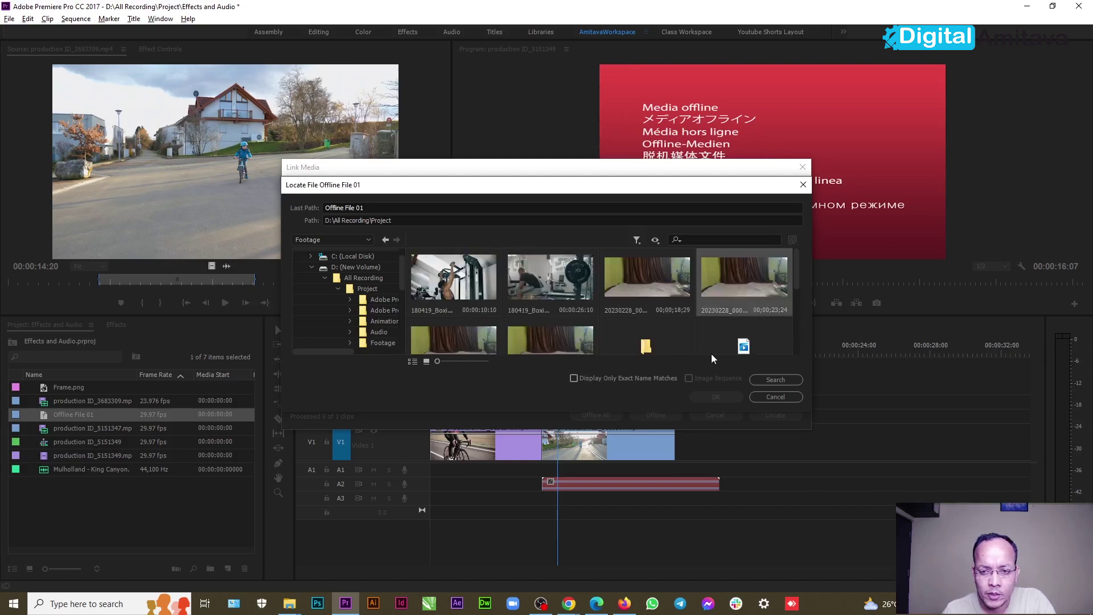
click(578, 314)
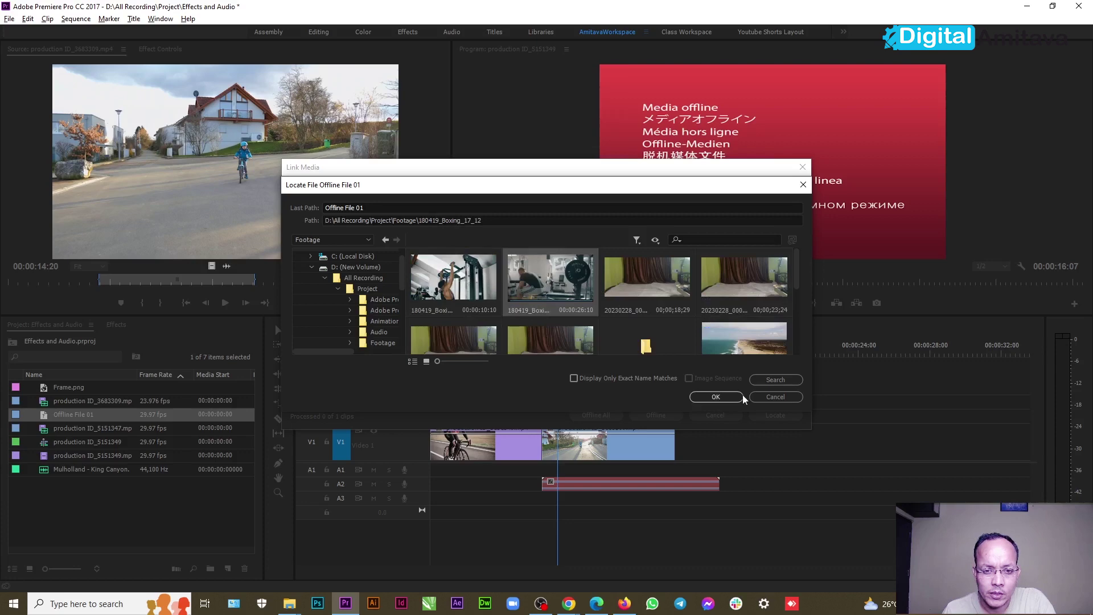
click(706, 400)
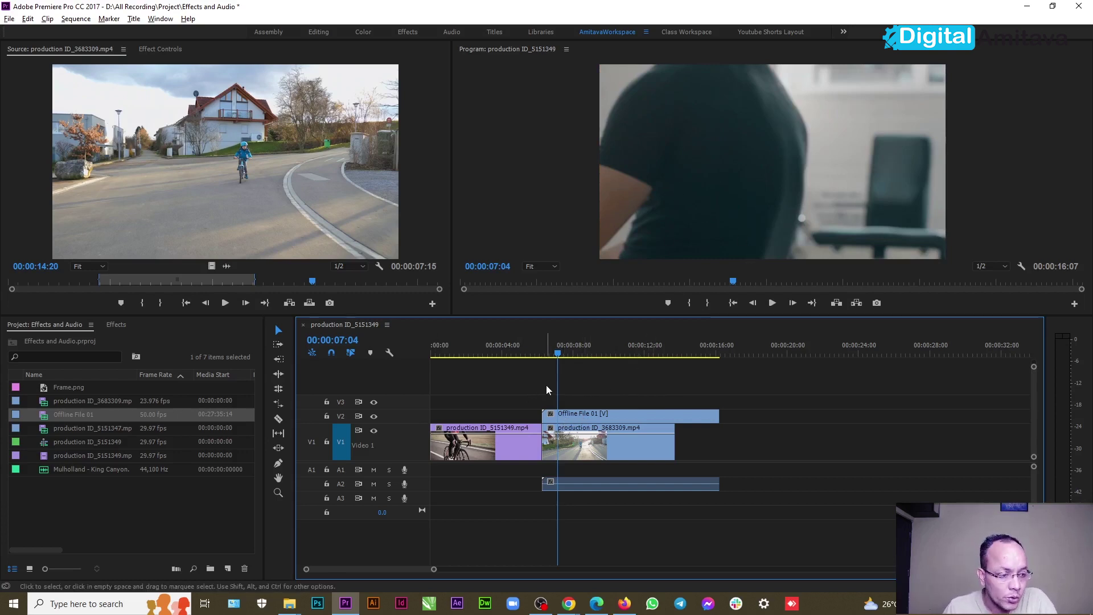
- Move Offline File 01 onto V1 between the production clips, with production ID_3683309 butted after it
mouse_move(538, 441)
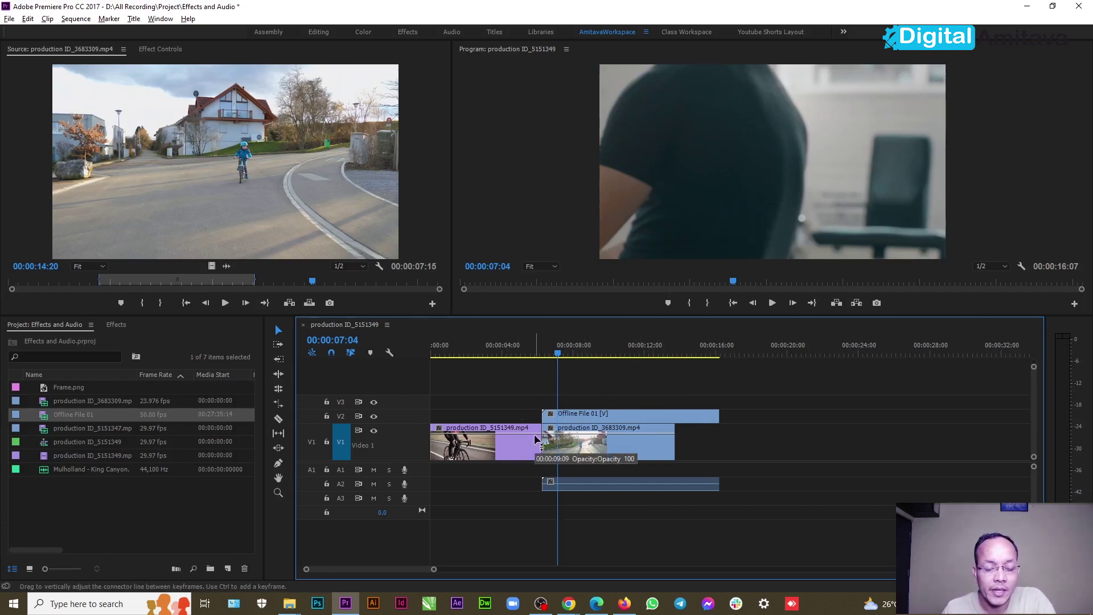
click(563, 420)
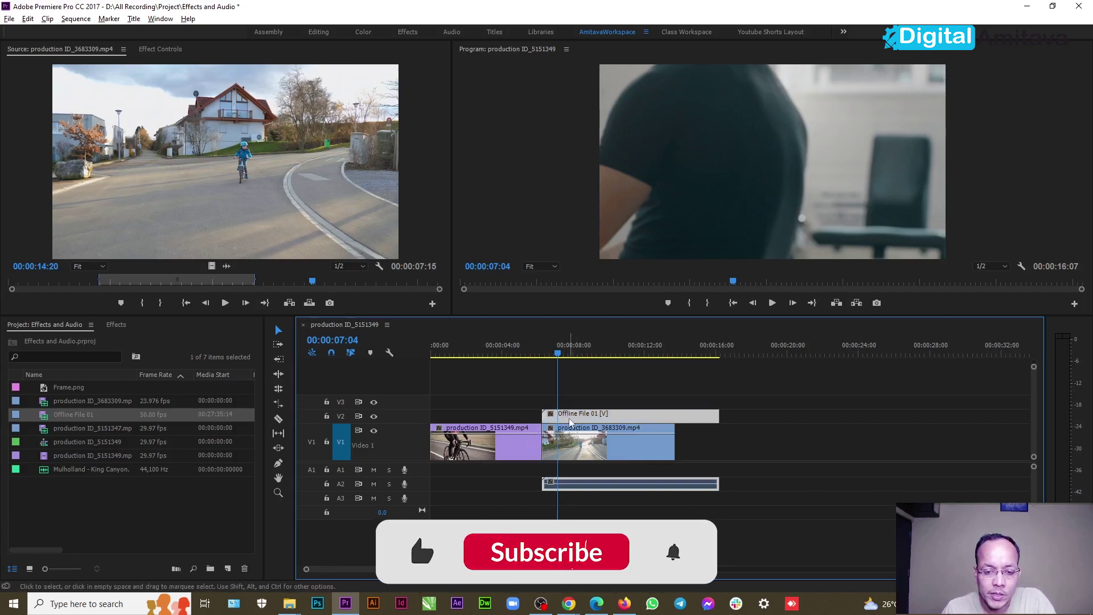
click(557, 426)
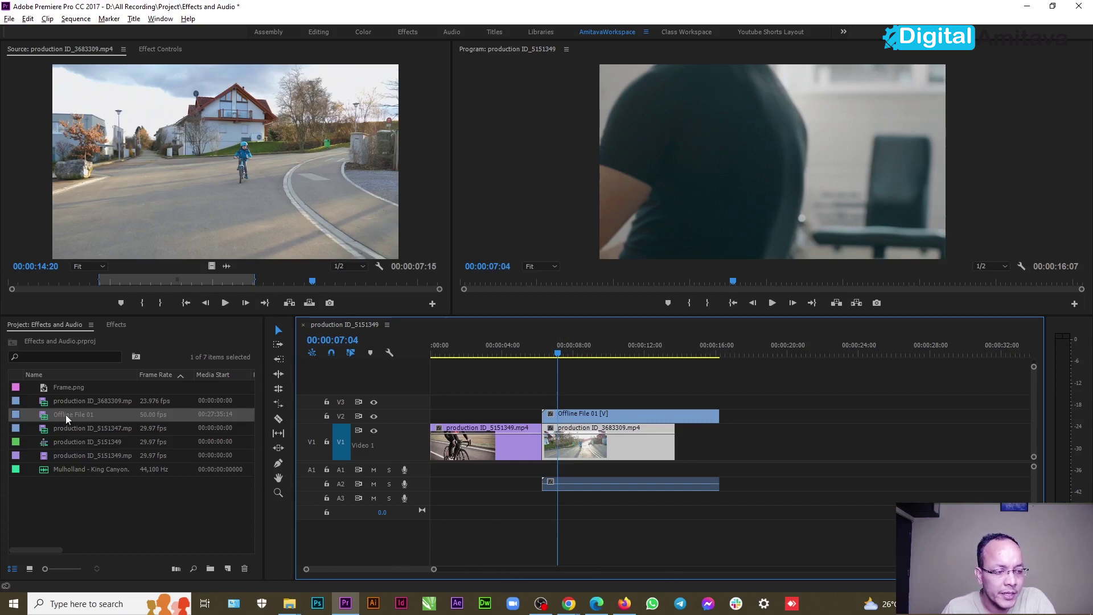
mouse_move(164, 420)
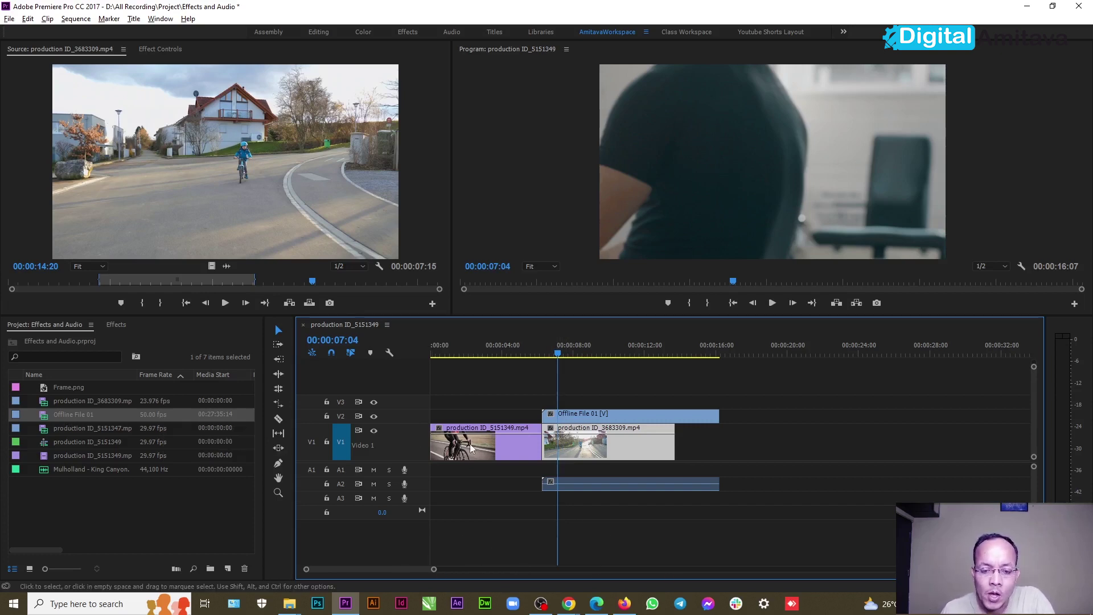
drag(574, 443, 765, 443)
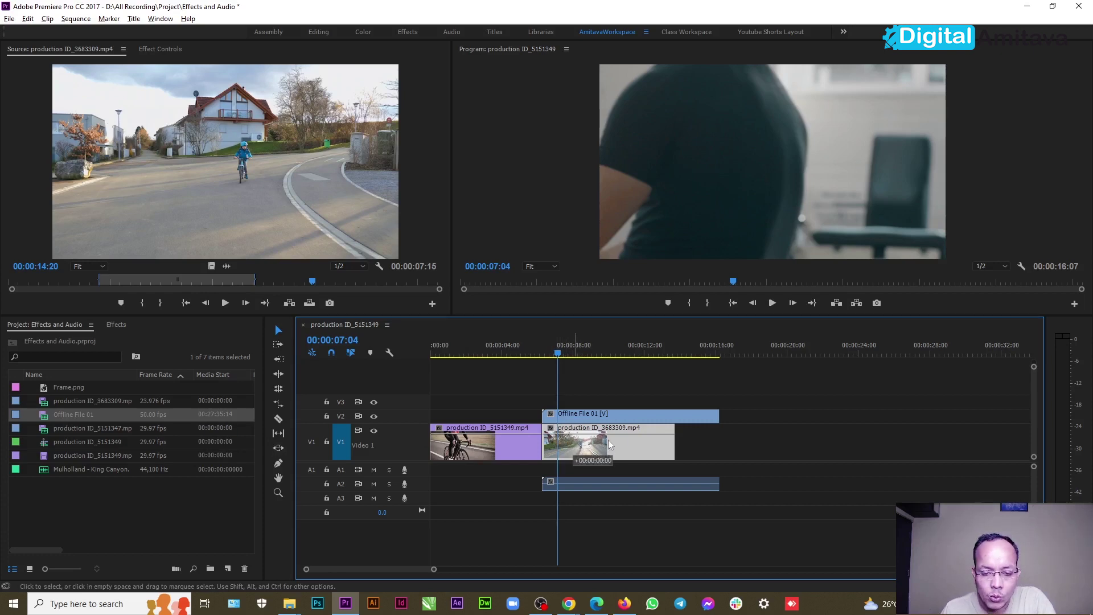
drag(626, 417, 623, 438)
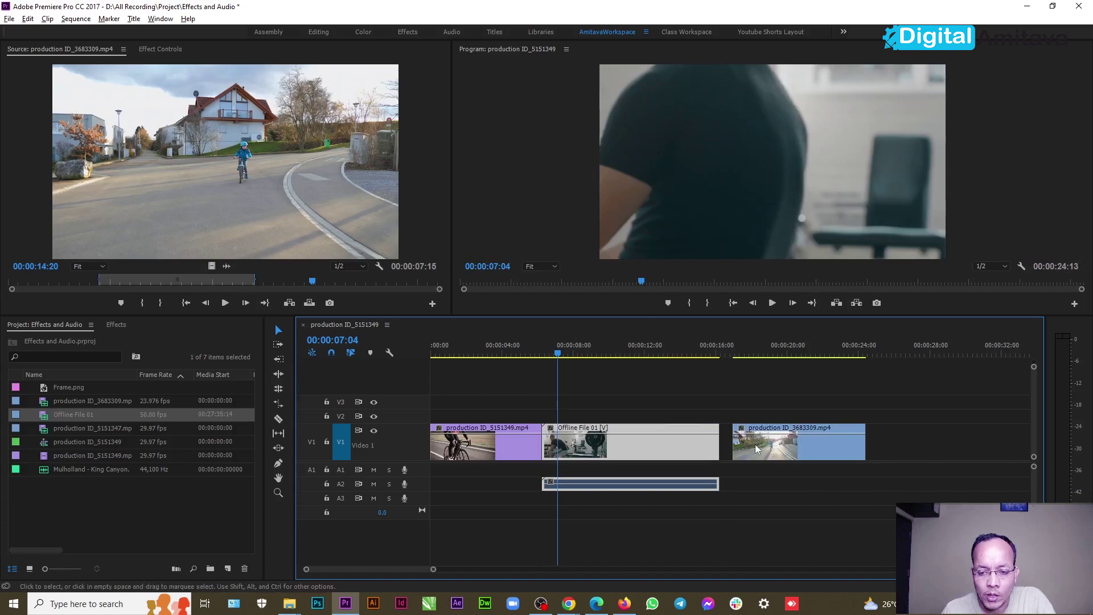
drag(768, 447, 756, 447)
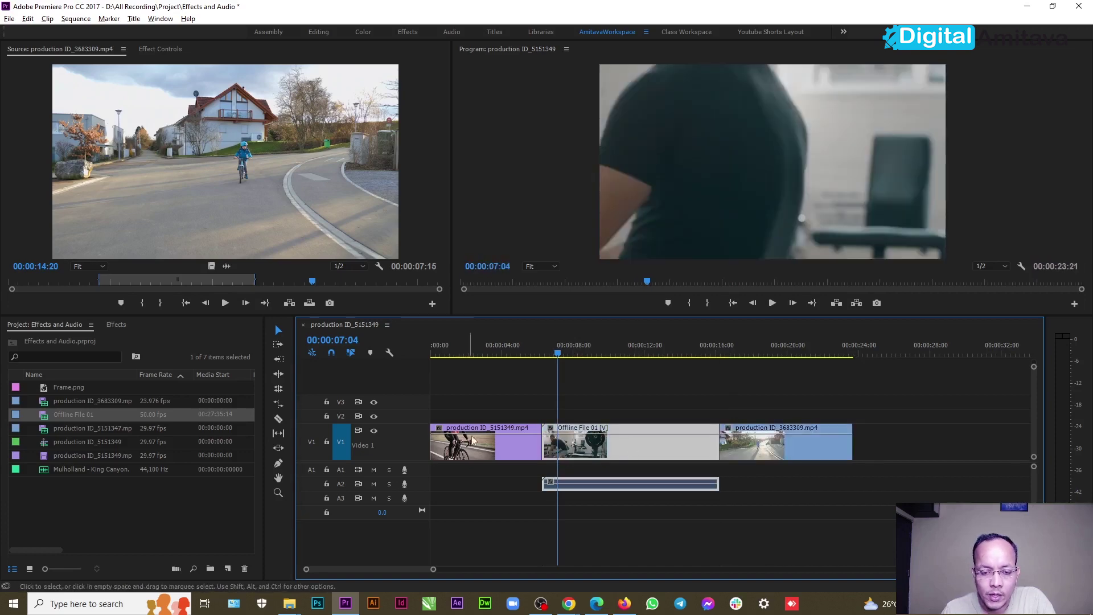
right_click(74, 415)
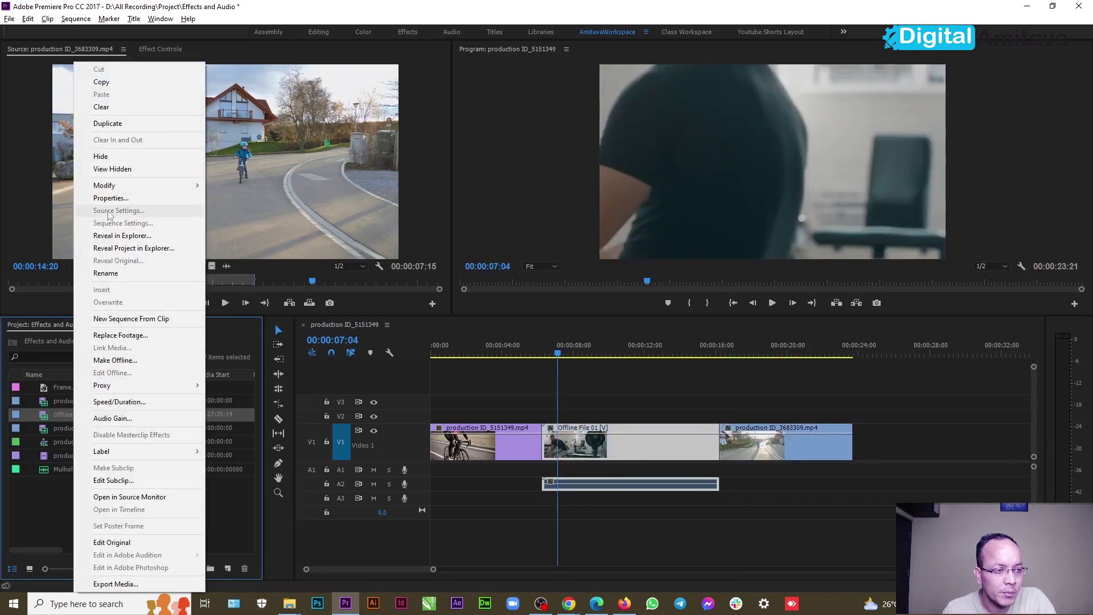
- Rename the Offline File 01 item to 'Gym Scene'
click(114, 274)
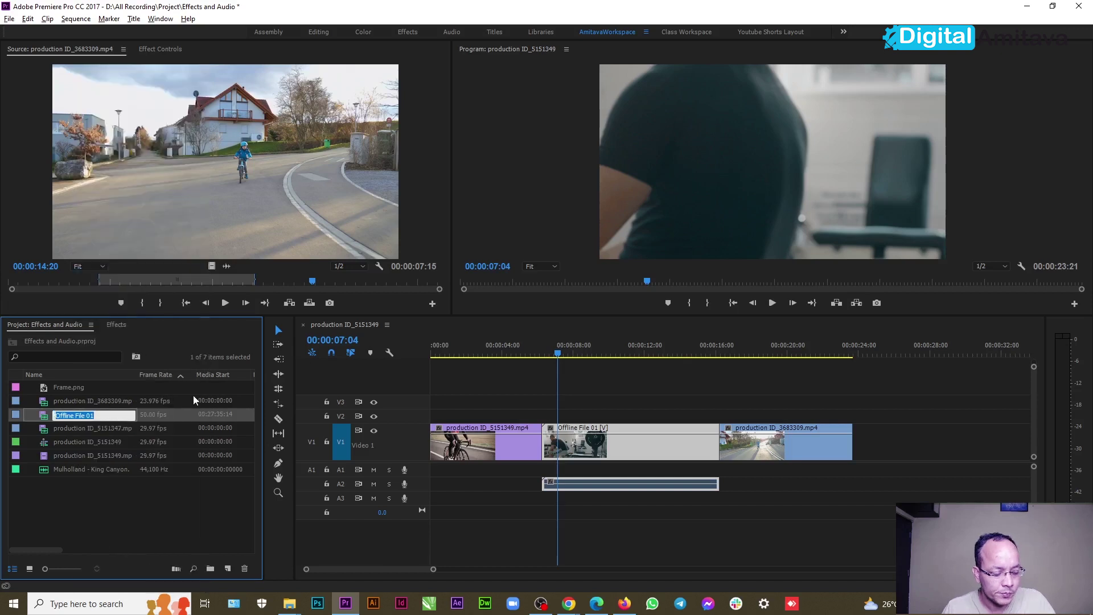
text(Gym Sc)
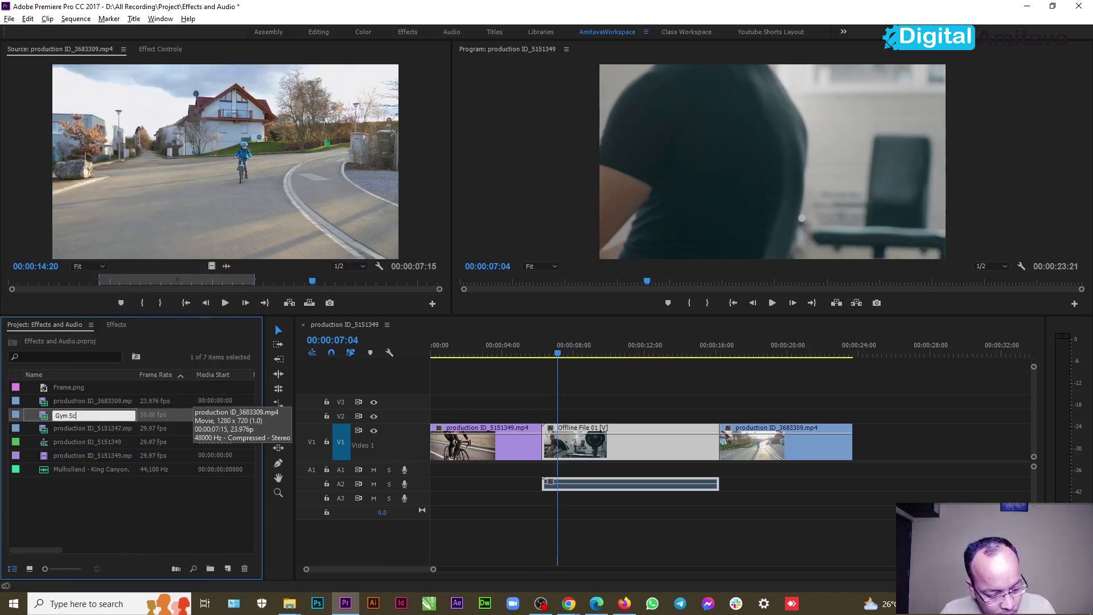
text(ene)
click(165, 505)
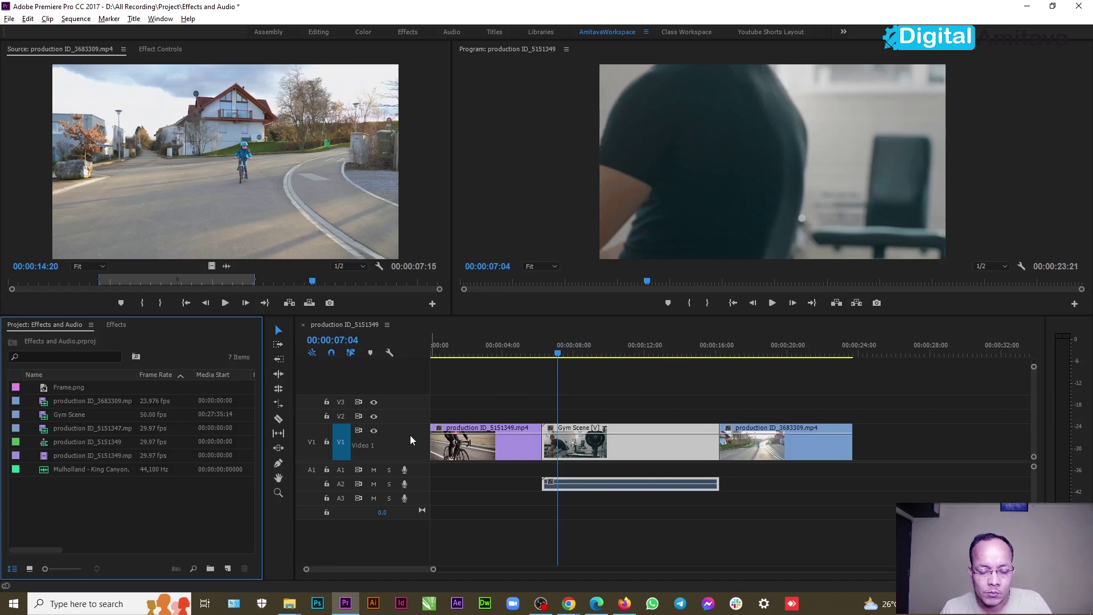
click(629, 447)
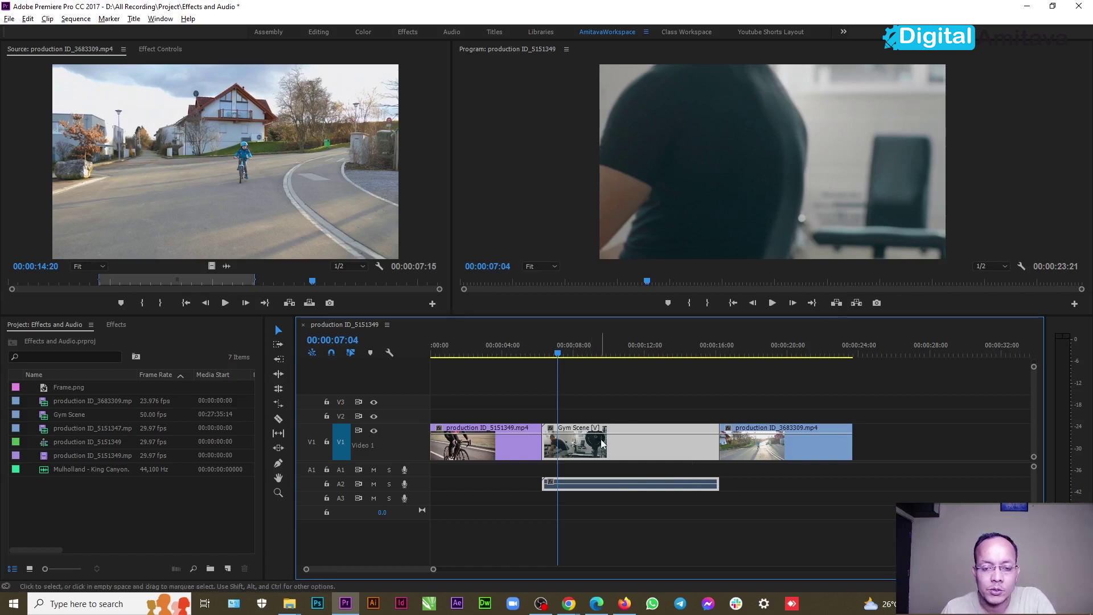
mouse_move(603, 444)
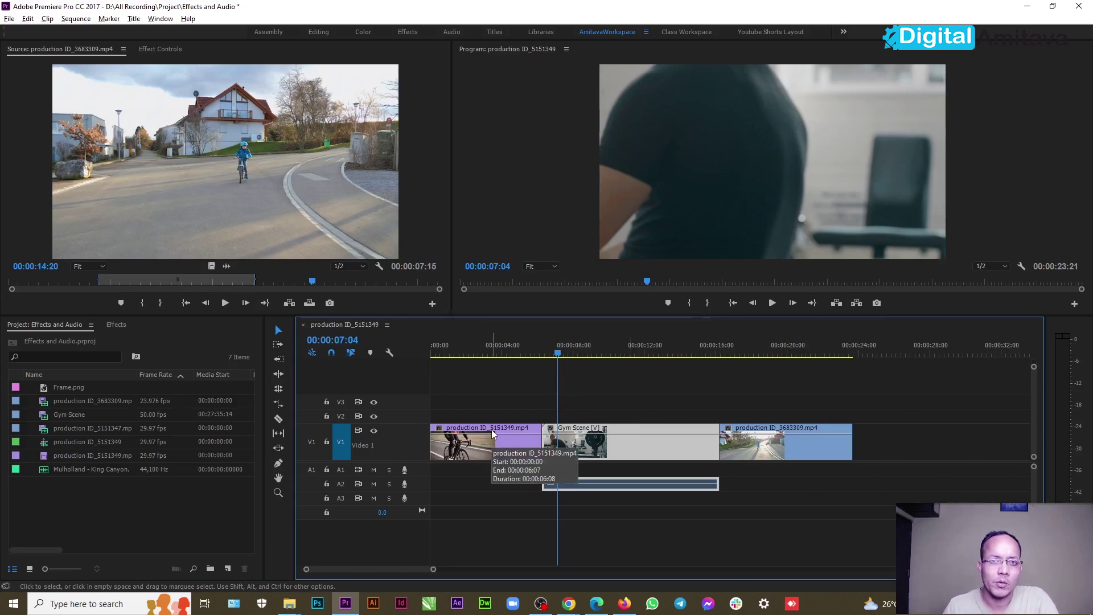
click(230, 570)
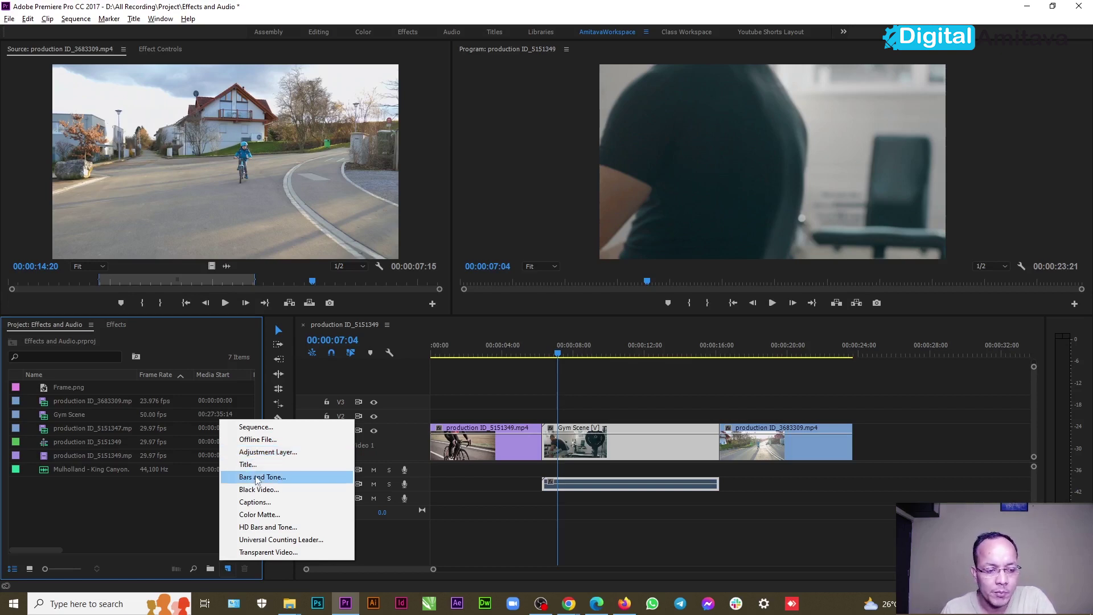
- Create a default Bars and Tone item, place it on V2 above Gym Scene, and play it
click(255, 477)
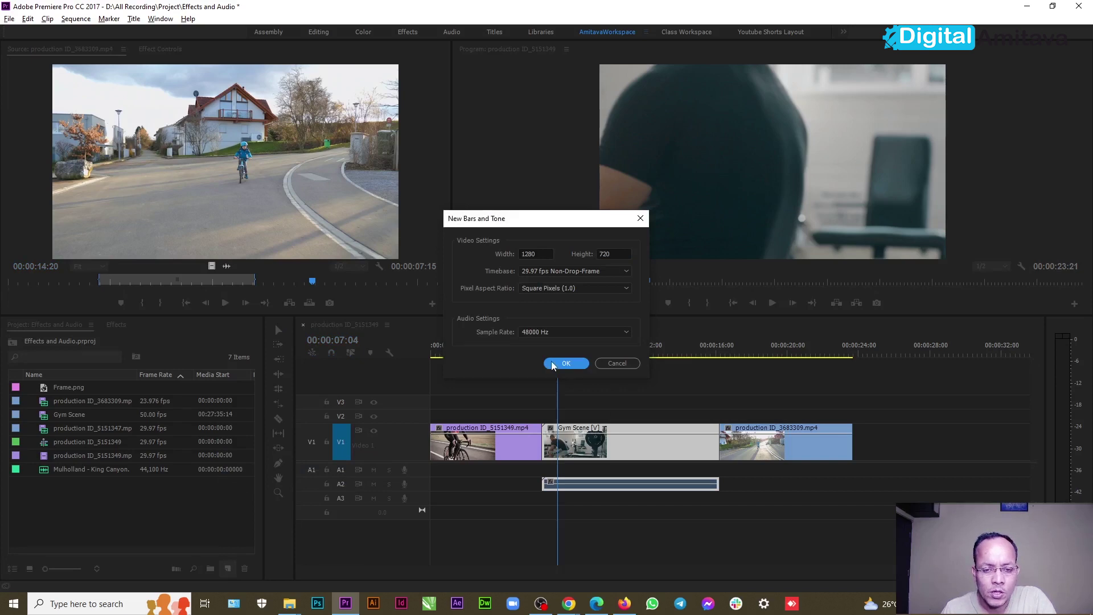
click(565, 364)
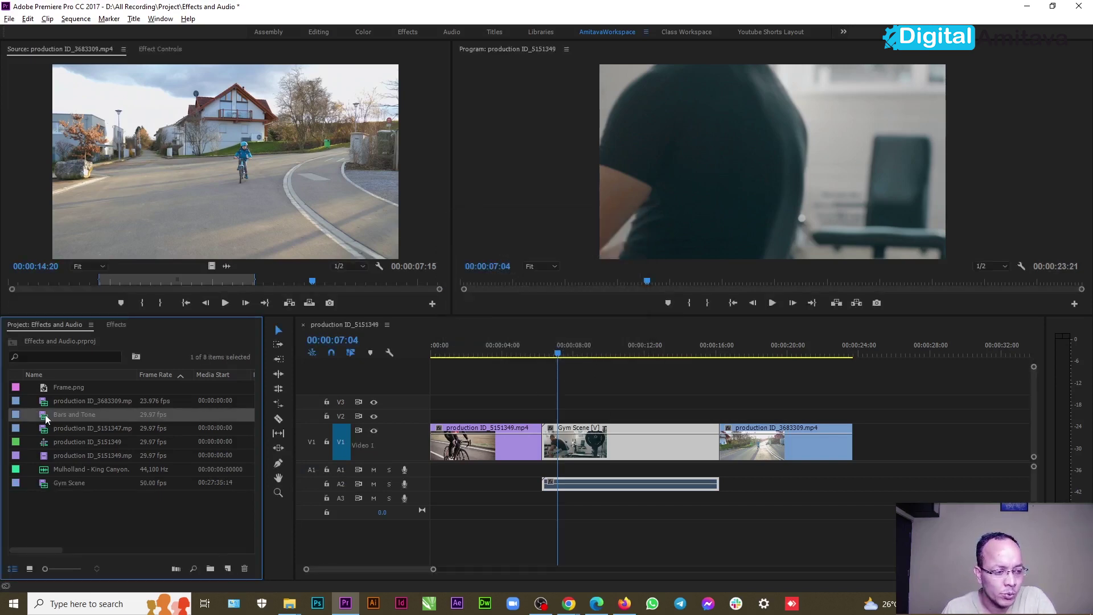
drag(45, 418, 560, 418)
click(773, 305)
click(773, 305)
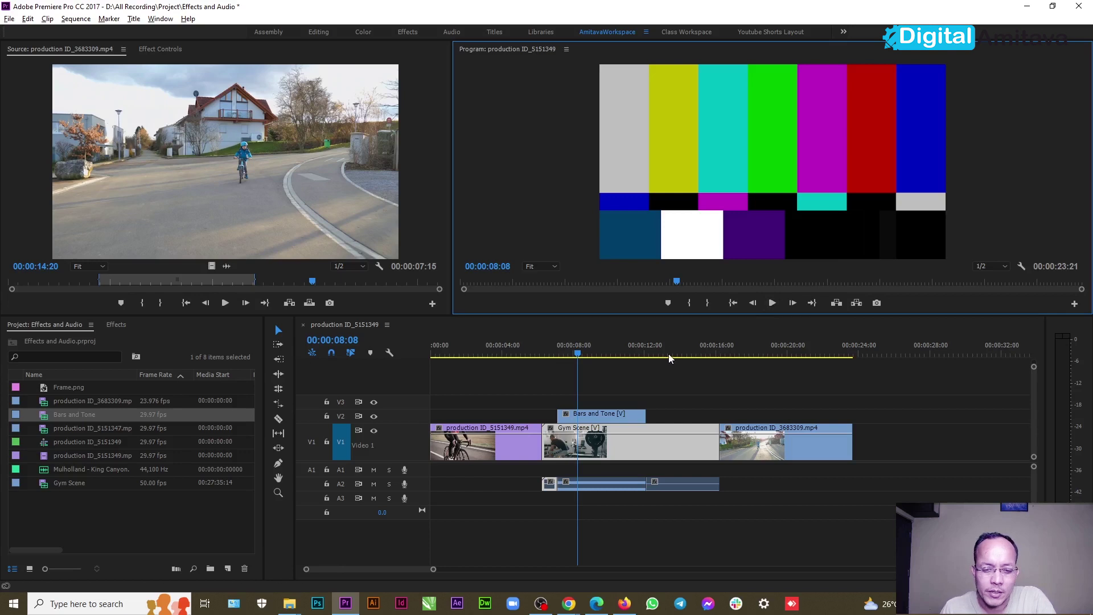
click(227, 569)
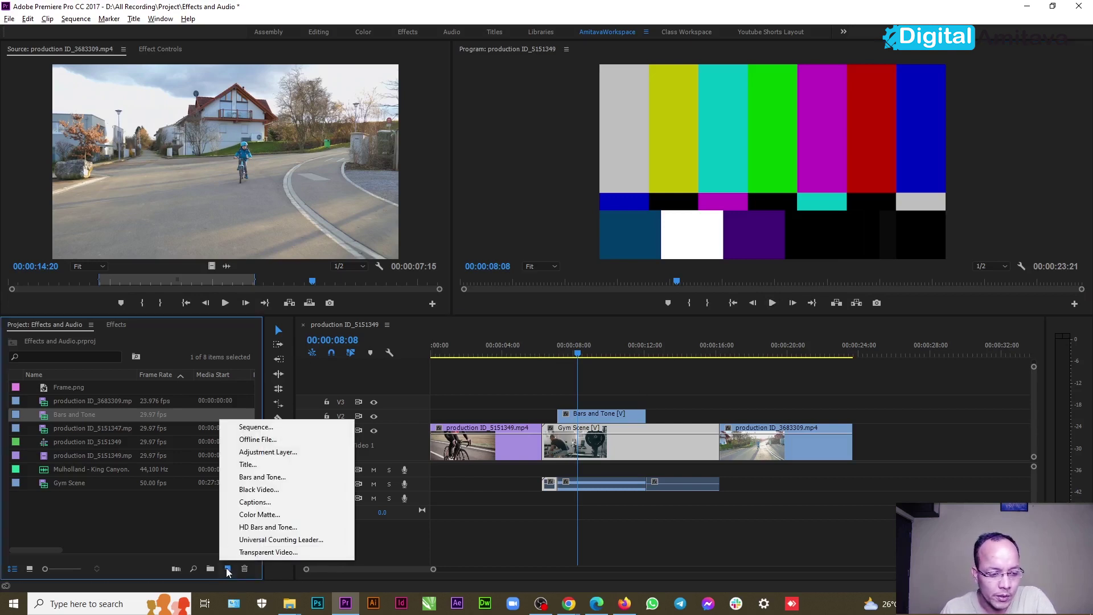
- Create a Black Video item and drop it into V1 before a shifted production ID_3683309
click(258, 491)
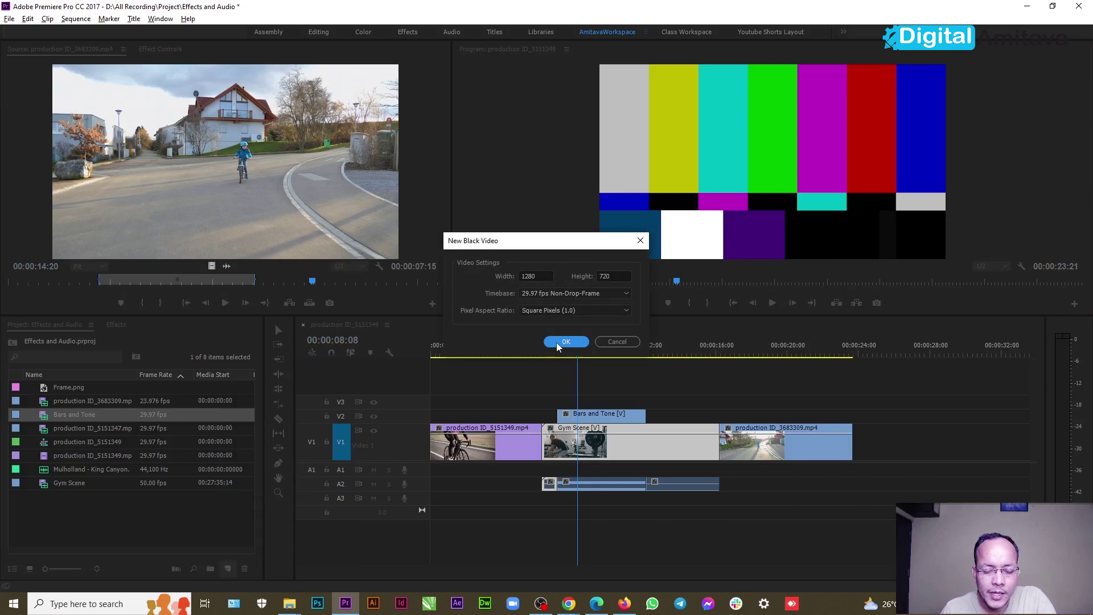
click(557, 343)
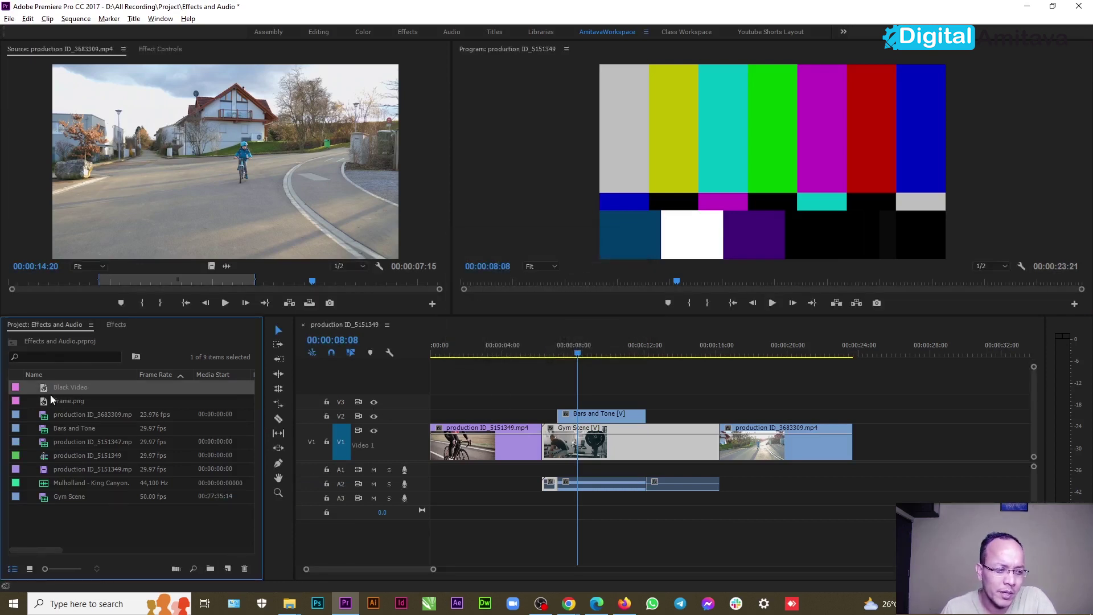
drag(44, 393, 637, 422)
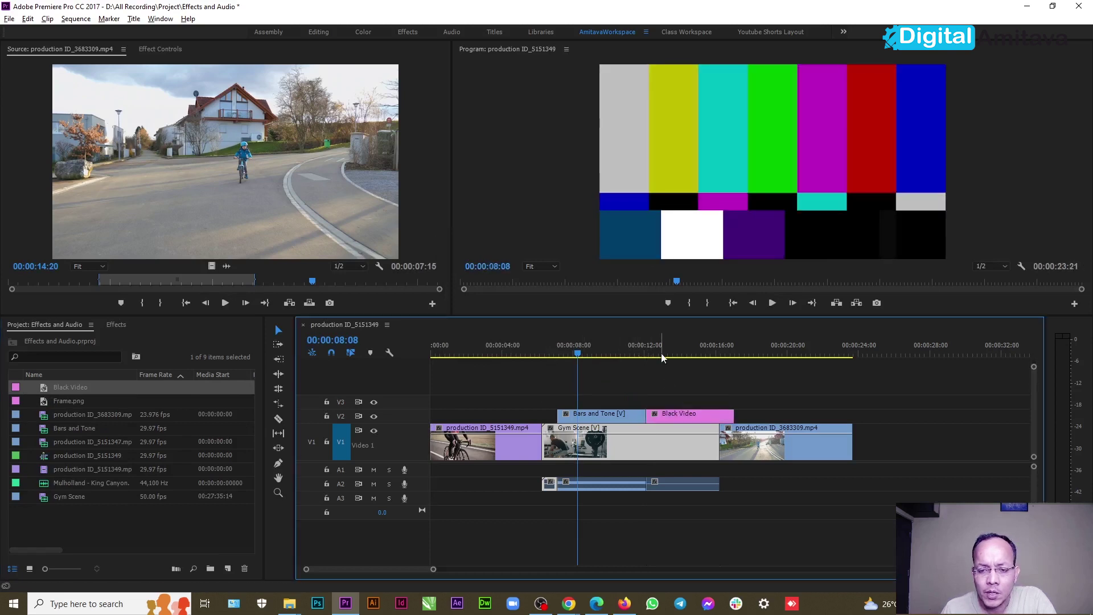
drag(660, 353, 676, 354)
drag(749, 434, 822, 433)
mouse_move(696, 415)
mouse_down()
mouse_move(751, 443)
mouse_move(709, 439)
mouse_up()
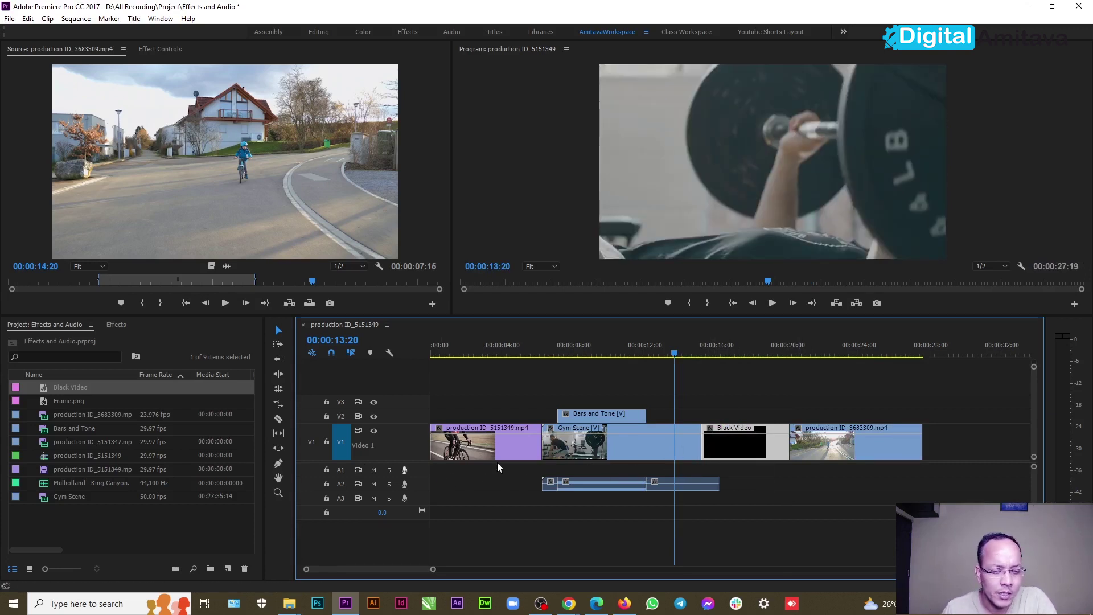
- Trim the Black Video clip so it ends at 00:00:15:18
drag(675, 358, 720, 358)
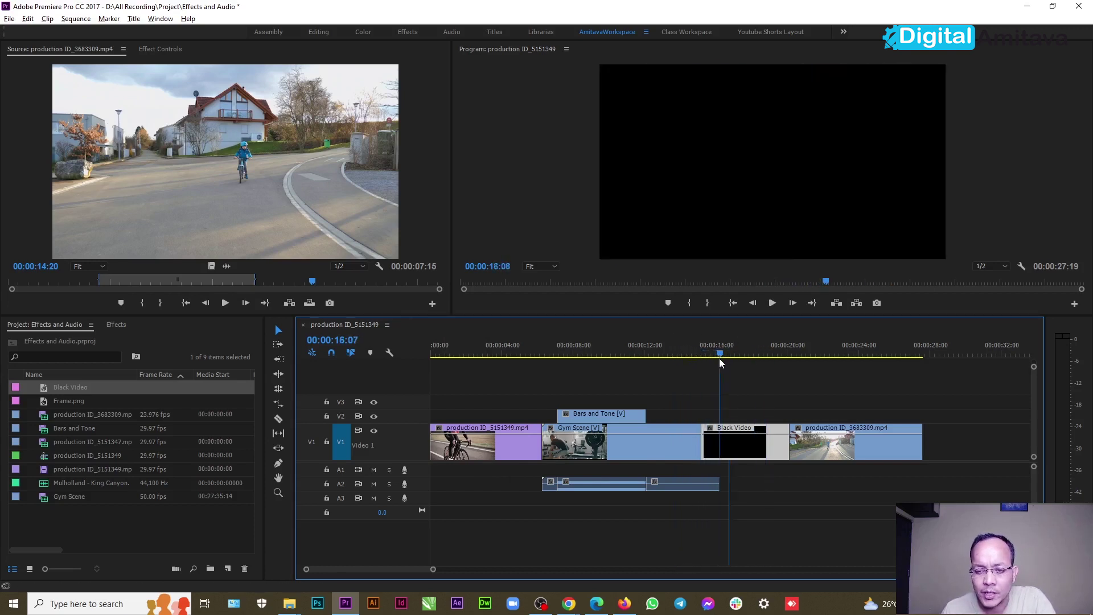
drag(720, 357, 709, 359)
drag(787, 442, 709, 444)
- Ripple-delete the gap after Black Video and preview the cut from 00:00:14:04
click(778, 448)
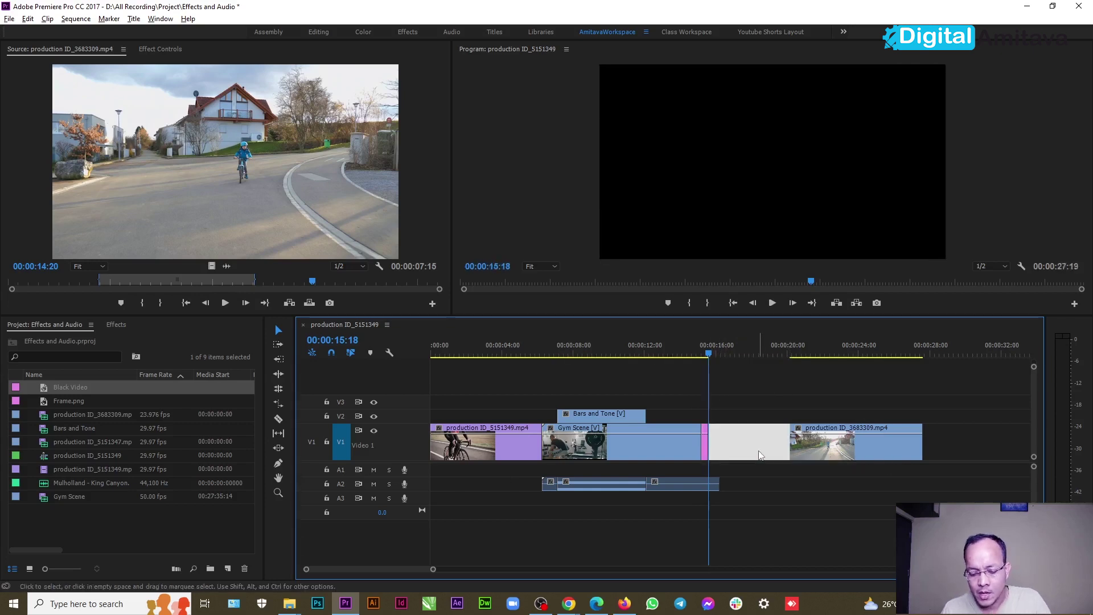
key(Delete)
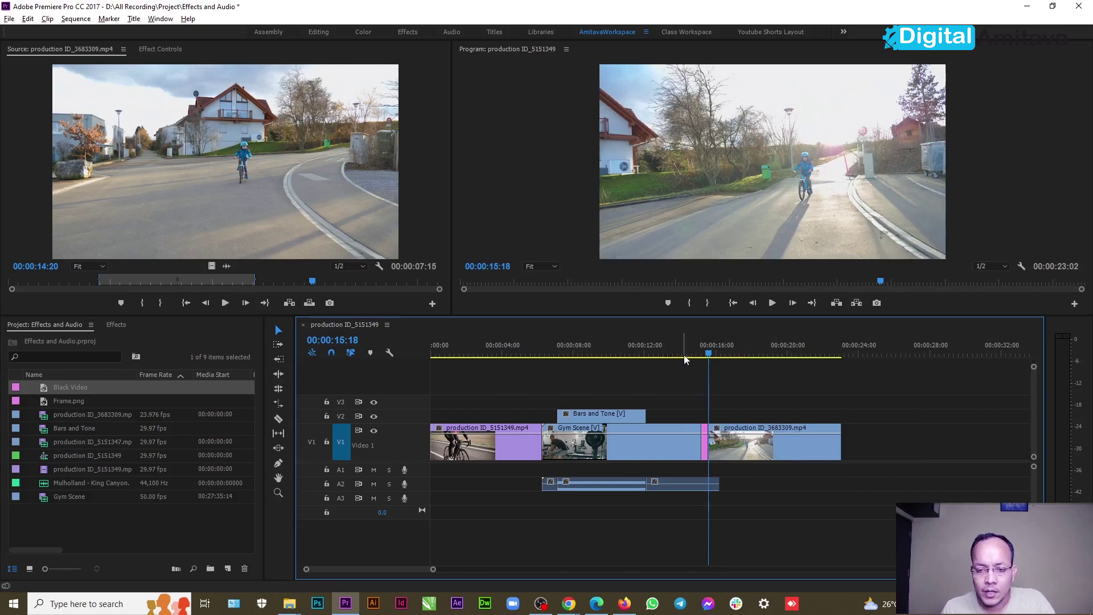
click(683, 347)
click(769, 306)
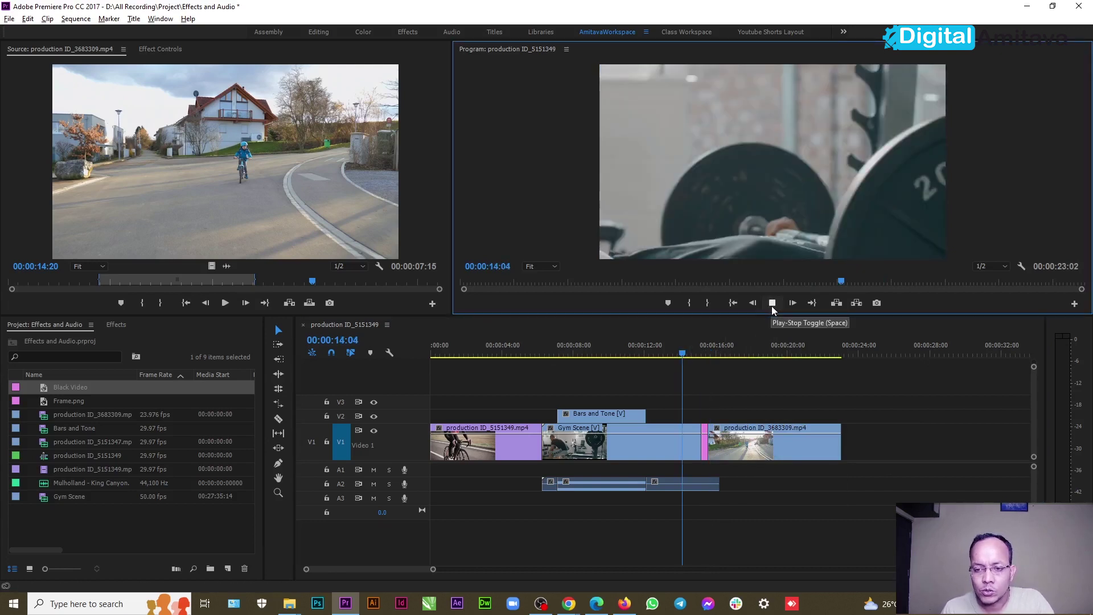
click(771, 304)
click(771, 304)
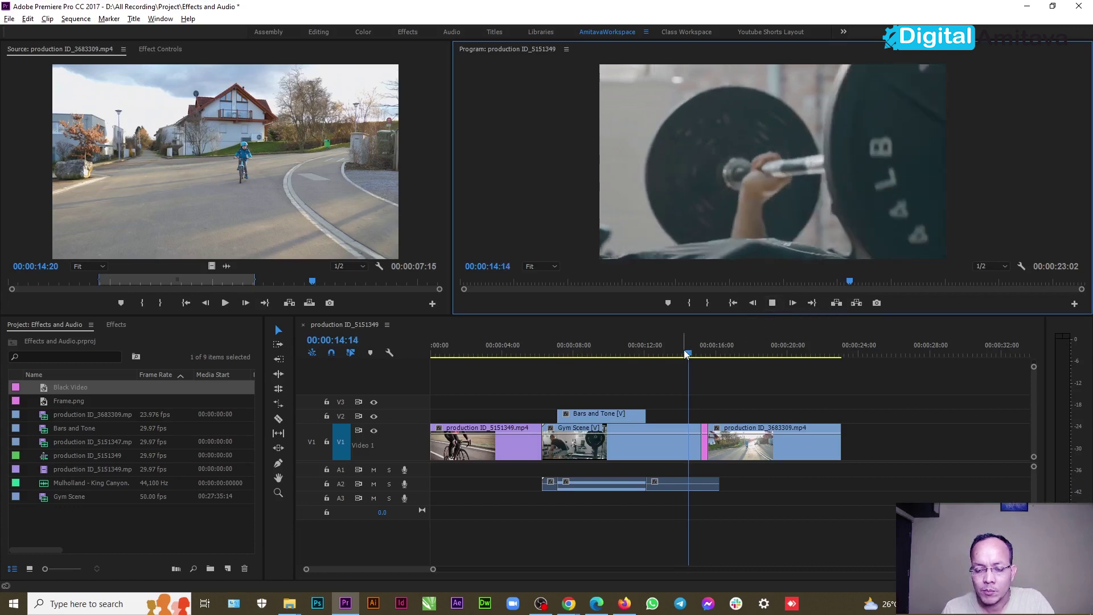
click(771, 304)
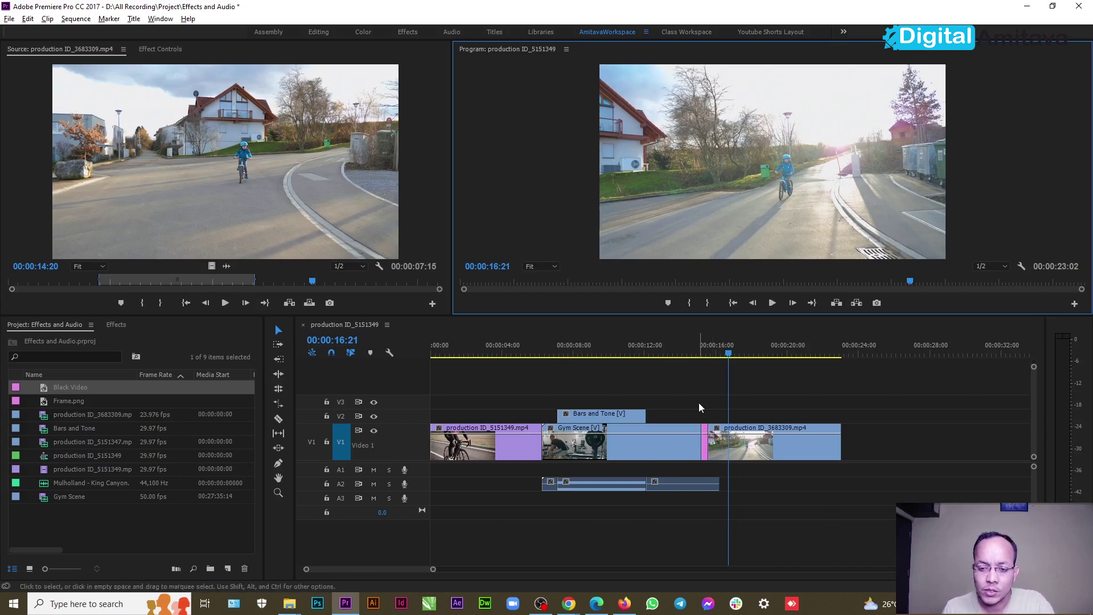
click(714, 354)
drag(714, 354, 705, 355)
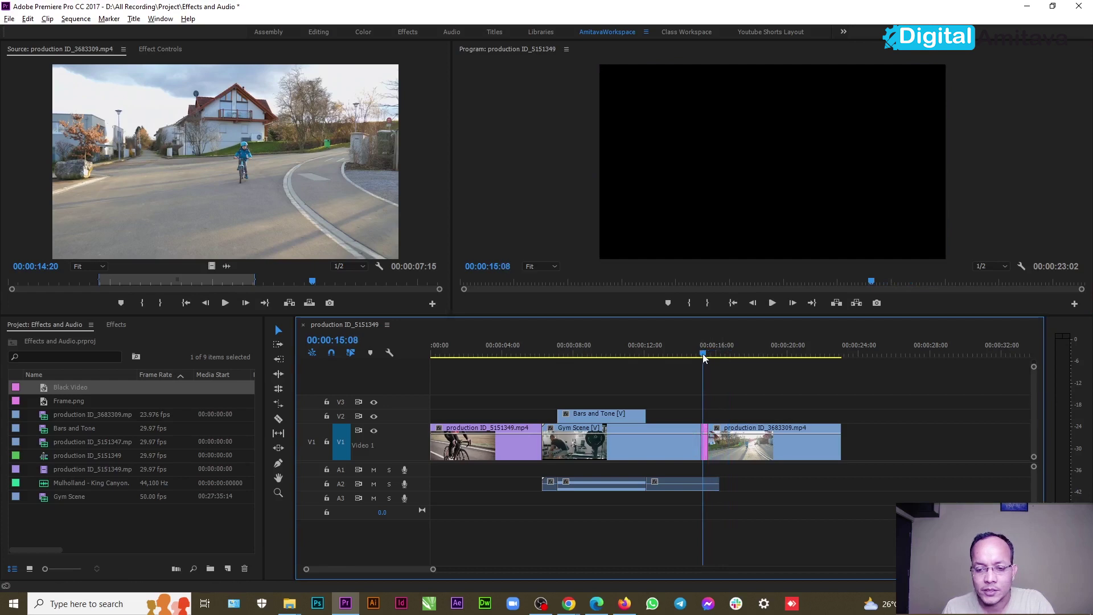
- Set the playhead to 00:00:15:12 and bring up the Project panel's New Item list
drag(704, 356, 709, 356)
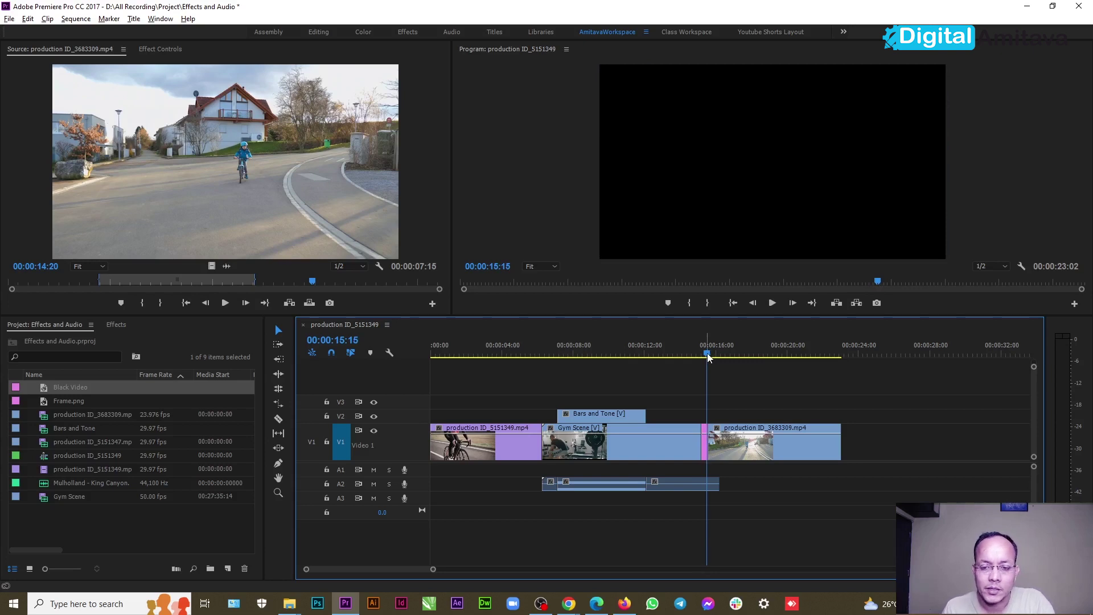
drag(707, 354, 704, 354)
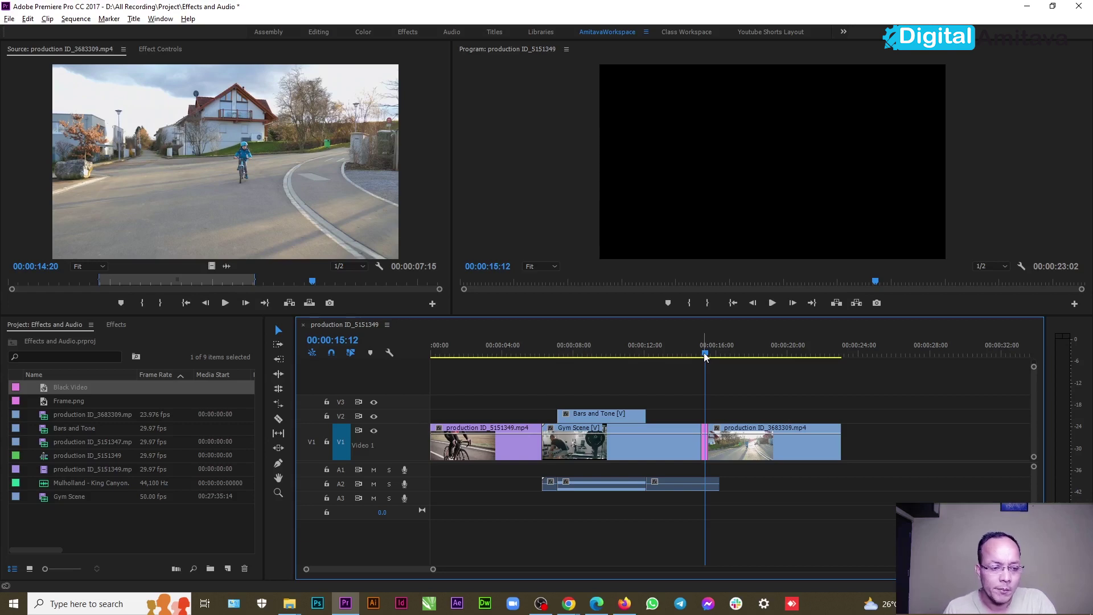
click(228, 569)
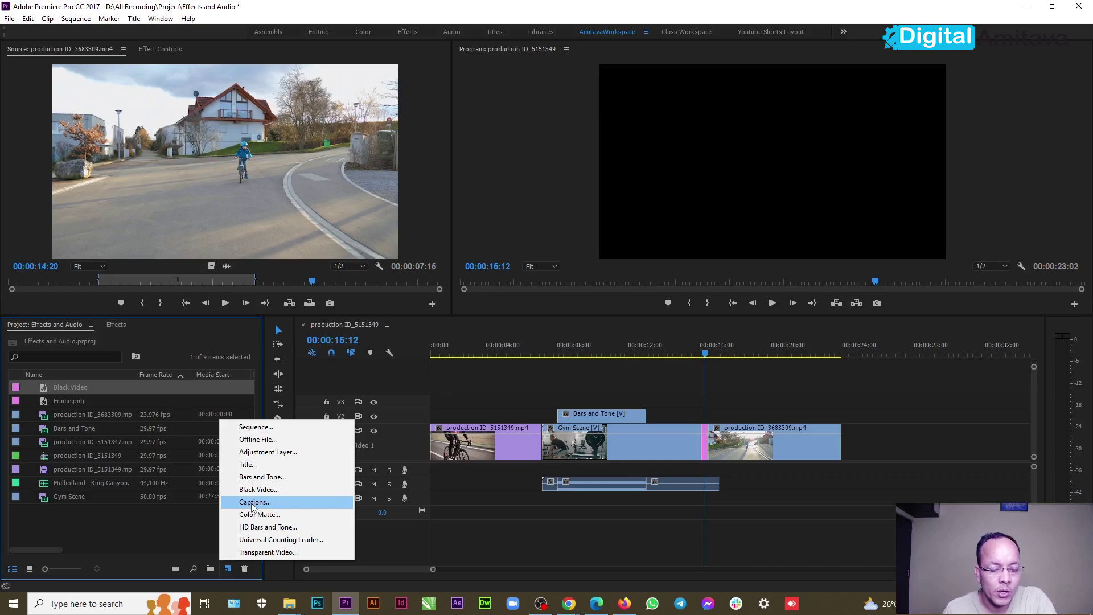
- Put the playhead at 16 seconds, create an Open Captions item, and open it for editing
click(704, 355)
click(713, 354)
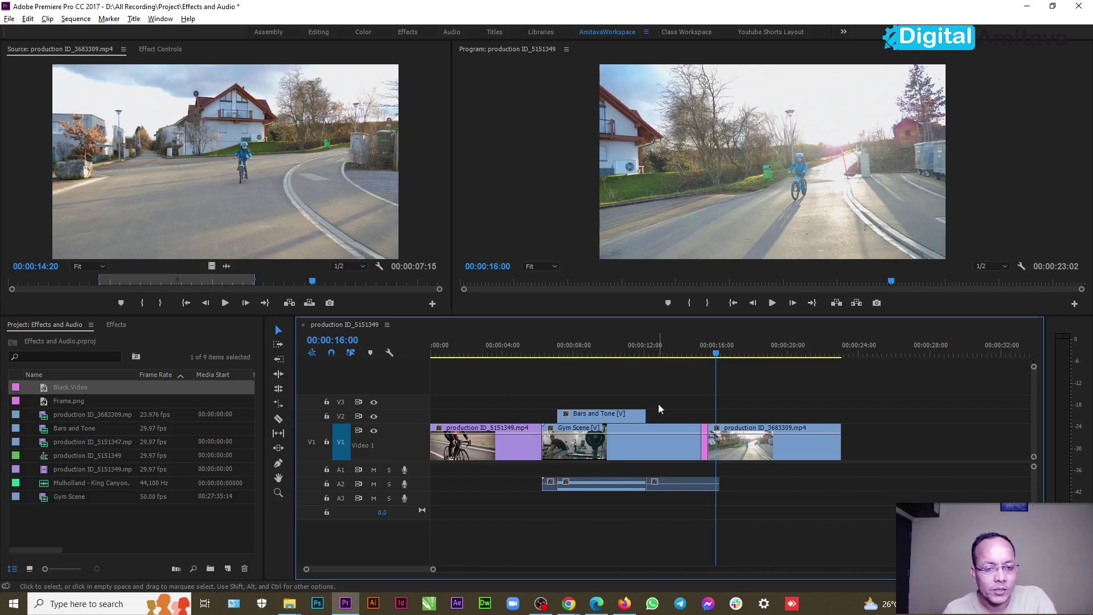
click(227, 568)
click(339, 503)
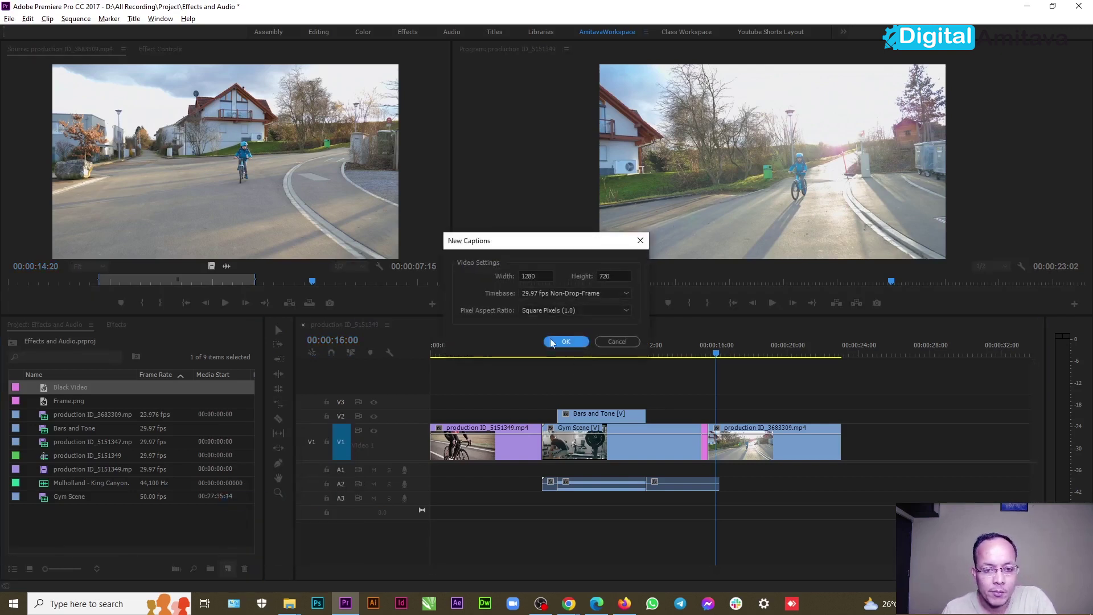
click(570, 343)
click(538, 304)
click(540, 285)
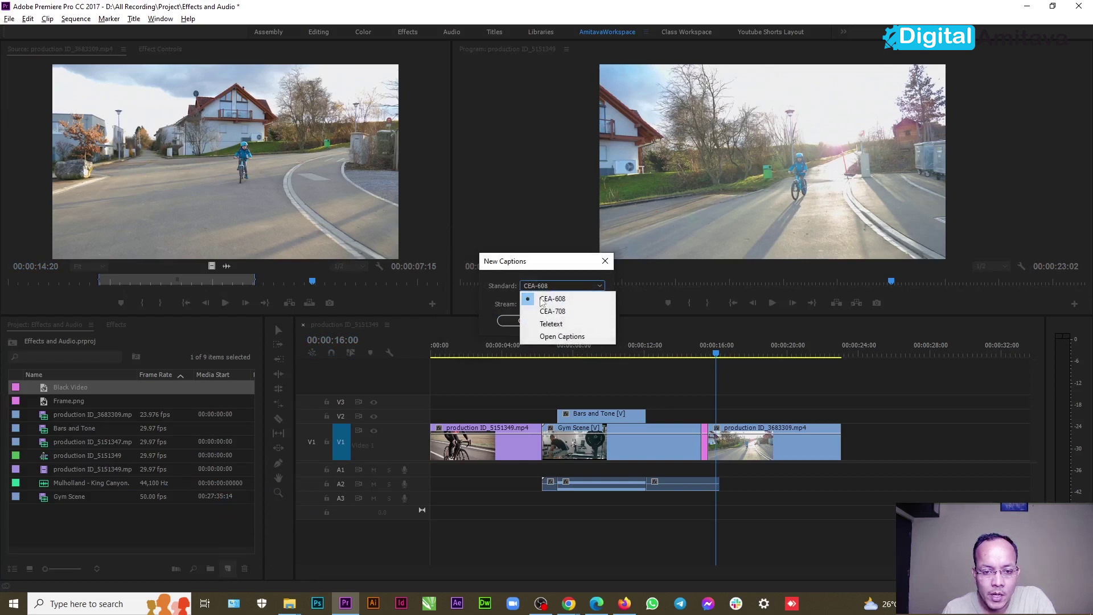
click(547, 336)
click(519, 323)
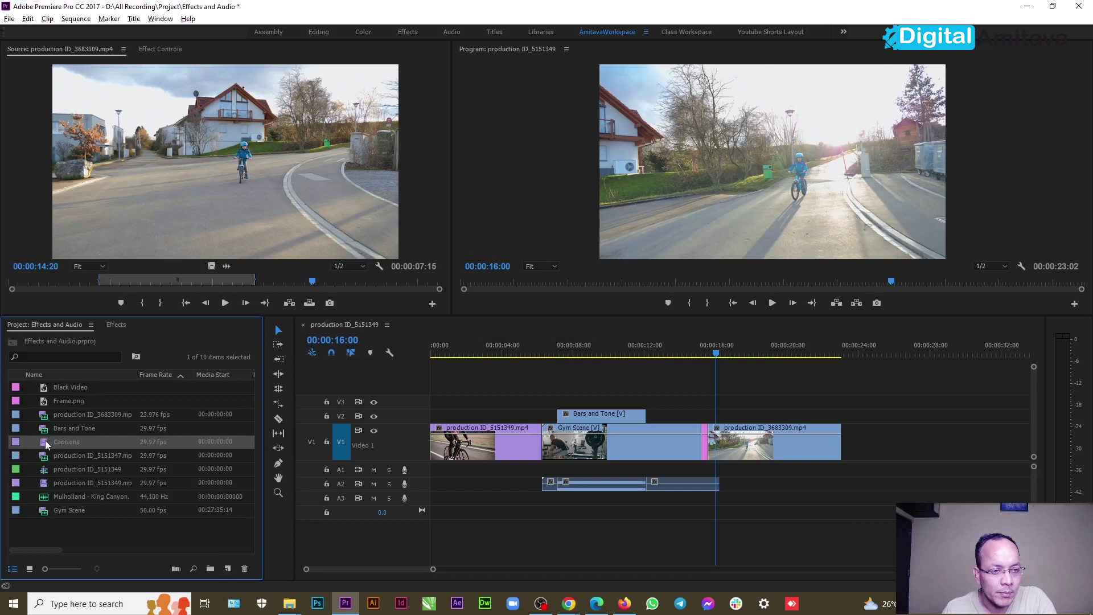
double_click(46, 443)
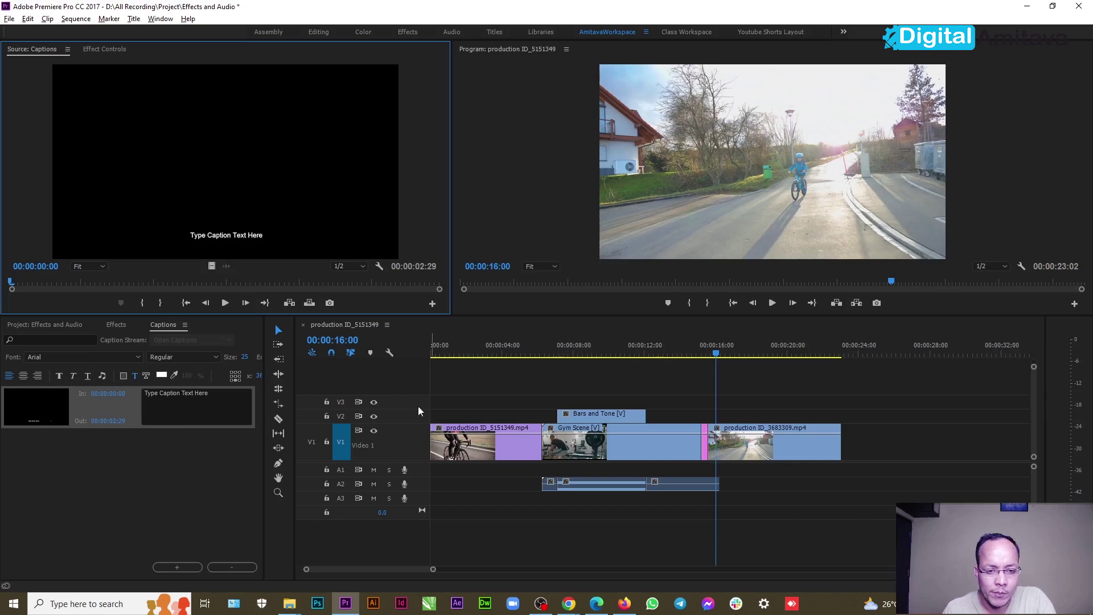
- Set the caption's out time to 00:00:02:29 and bring the playhead to 00:00:02:24
click(110, 421)
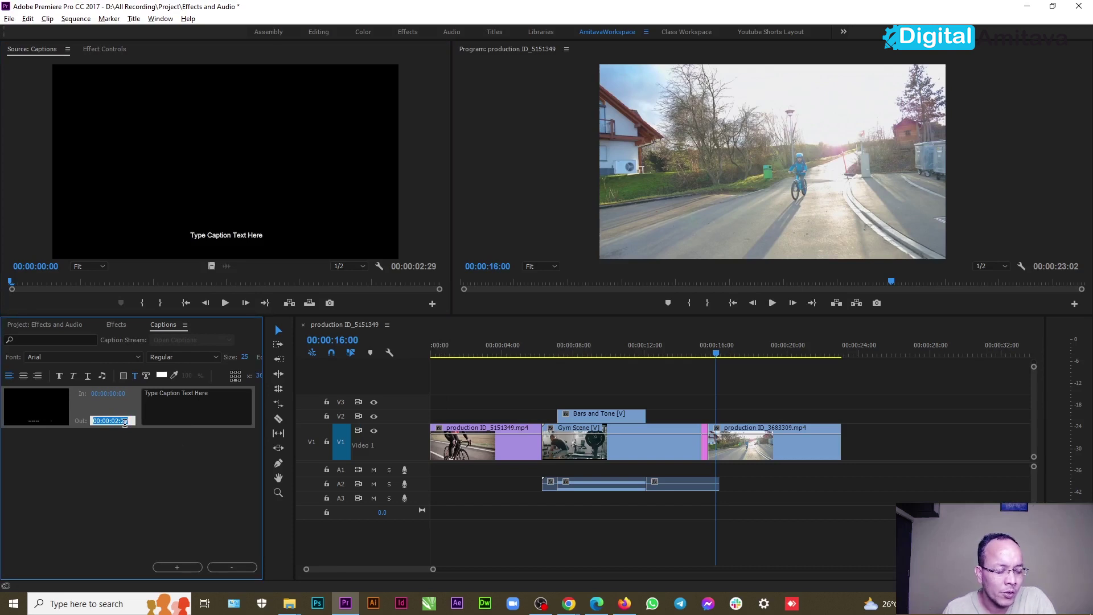
click(185, 398)
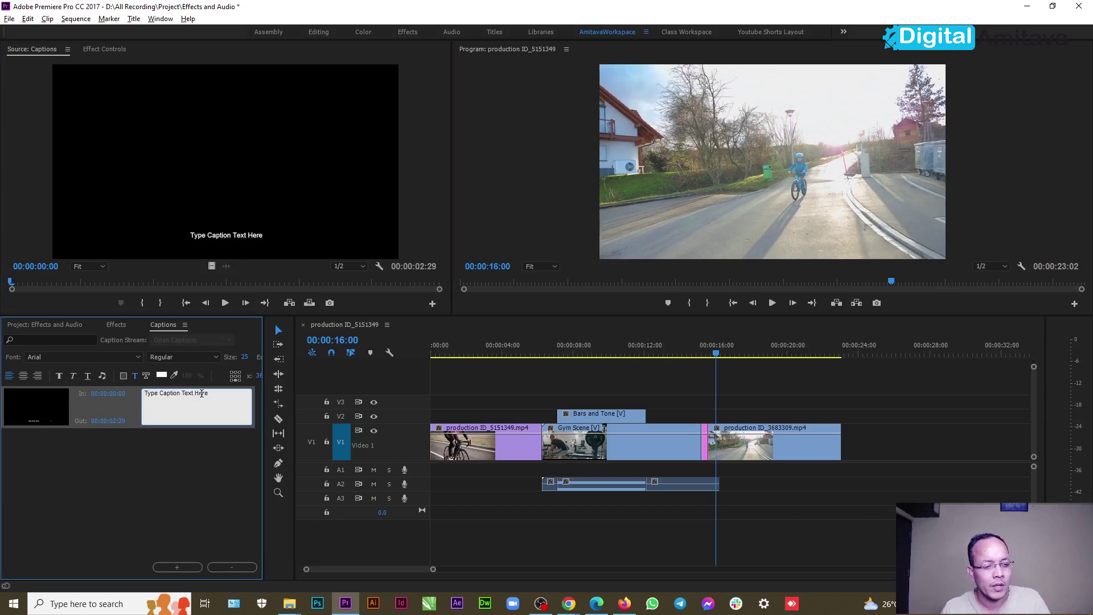
drag(715, 353, 679, 355)
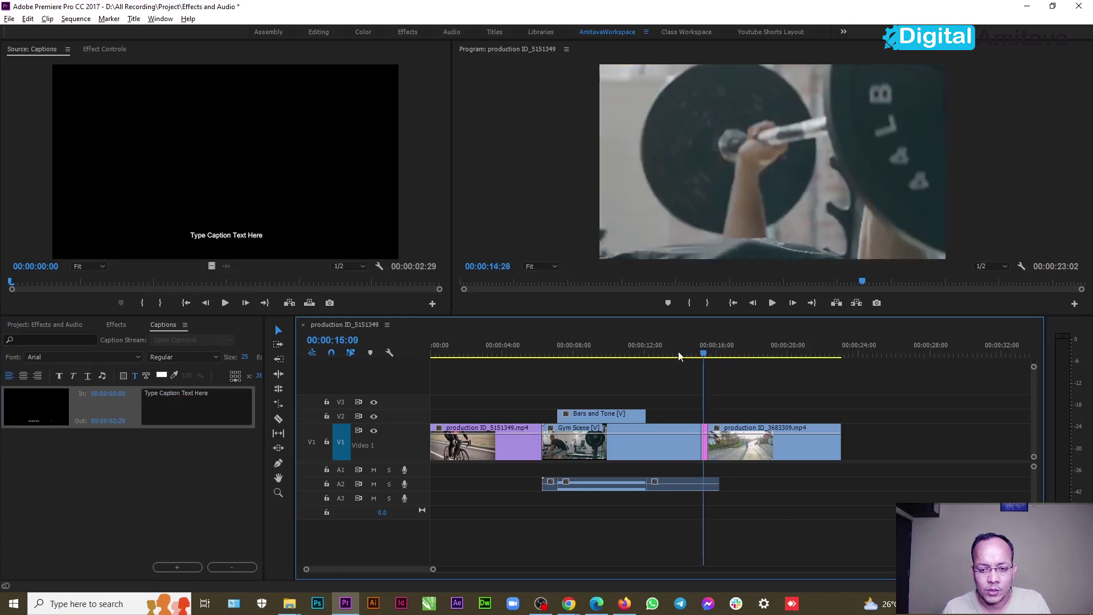
click(480, 354)
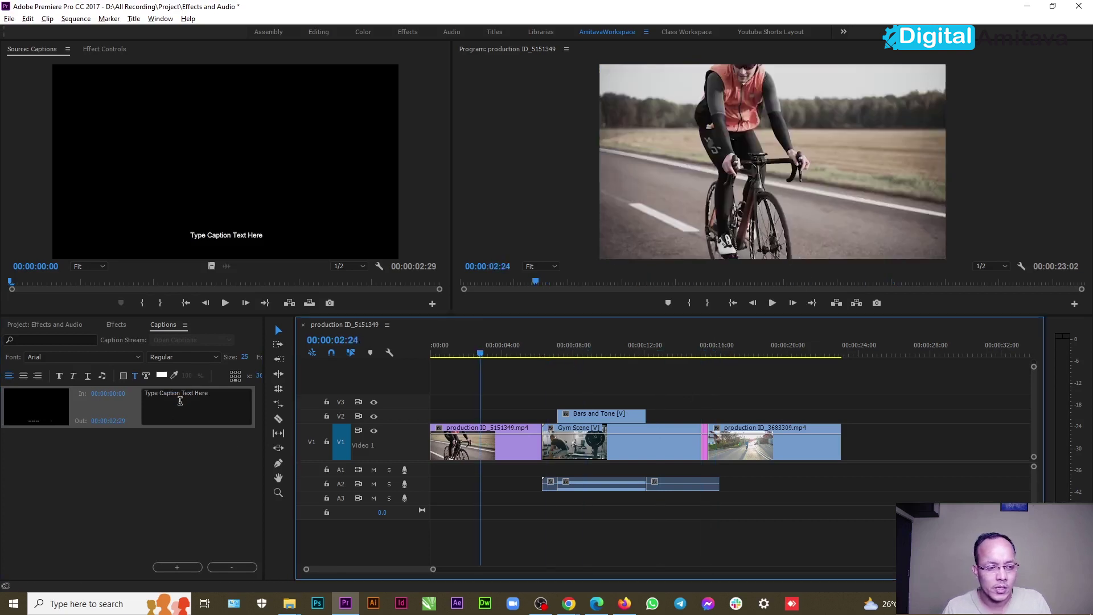
- Replace the placeholder caption text with 'Welcome to my channel'
click(180, 401)
key(ctrl+a)
text(W)
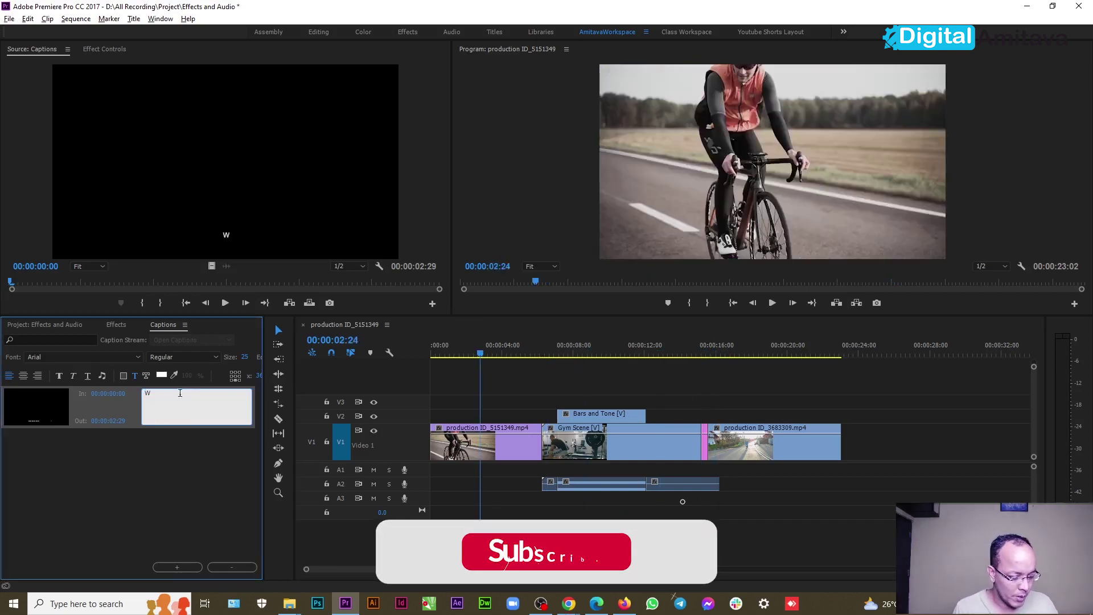
text(elcome to my channel)
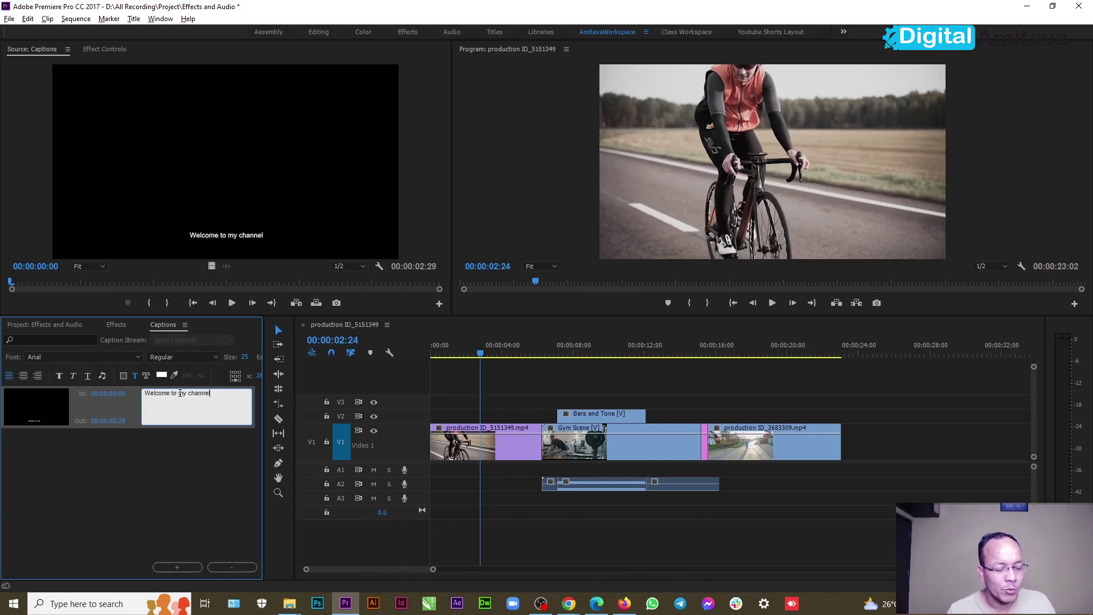
click(255, 442)
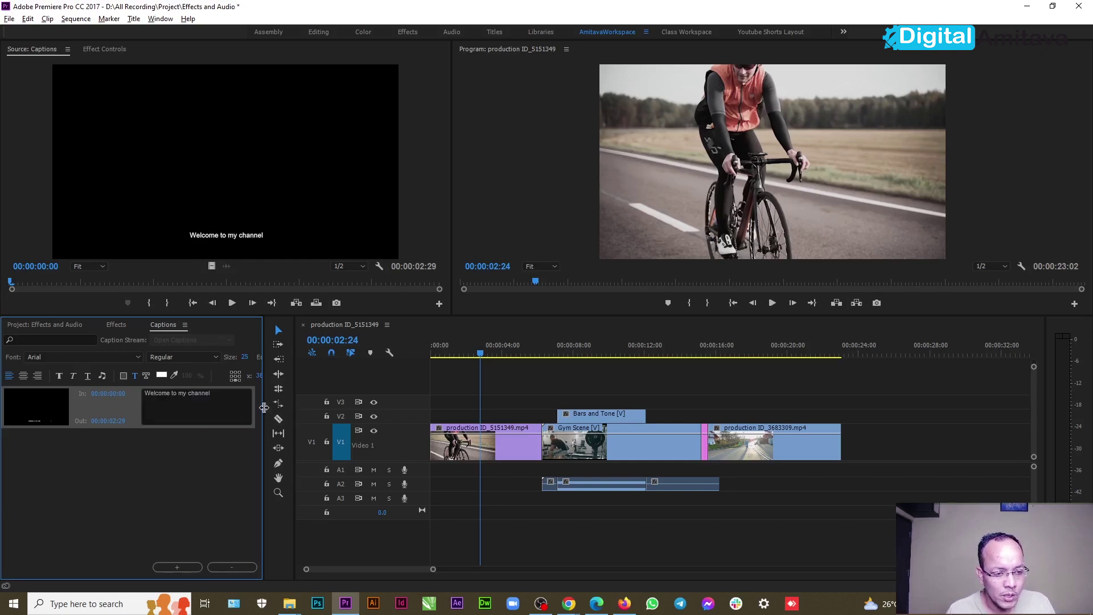
- Widen the Captions panel and select the word Welcome in the first caption
drag(264, 408, 363, 408)
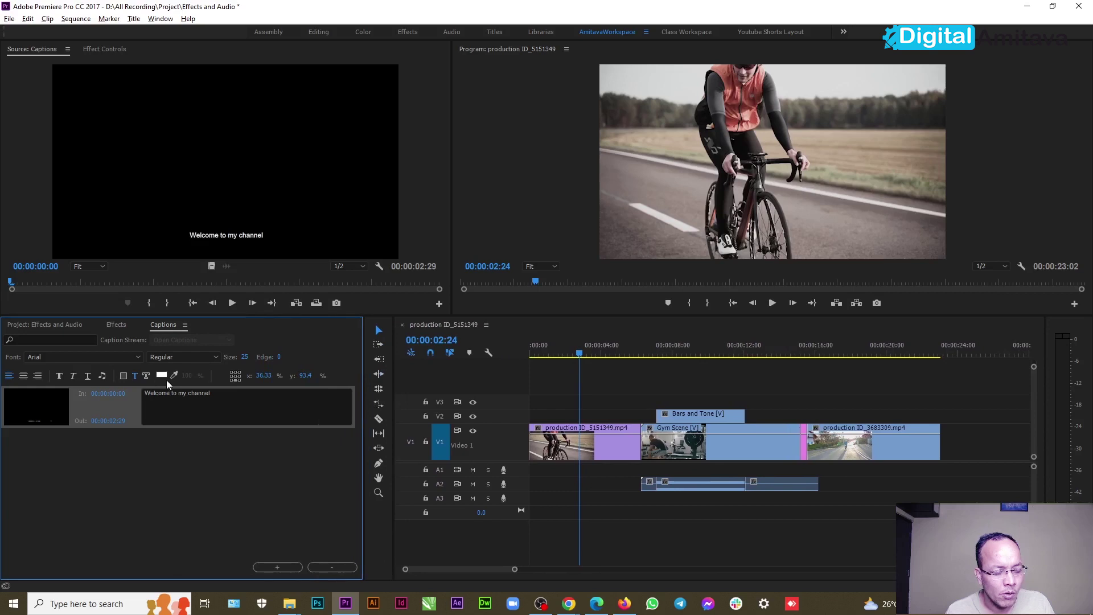
double_click(176, 394)
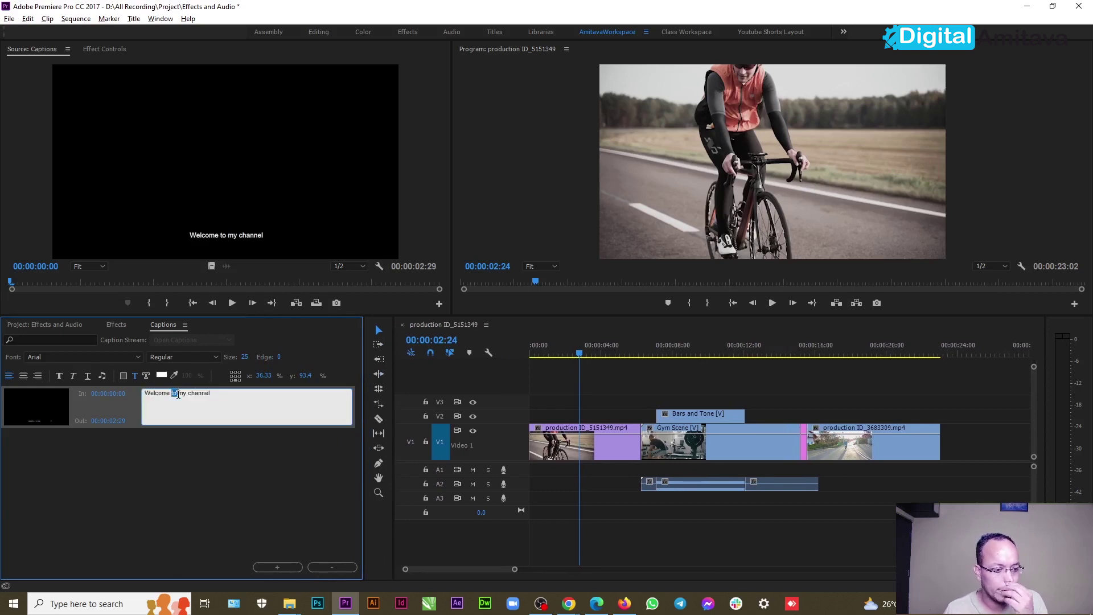
double_click(157, 394)
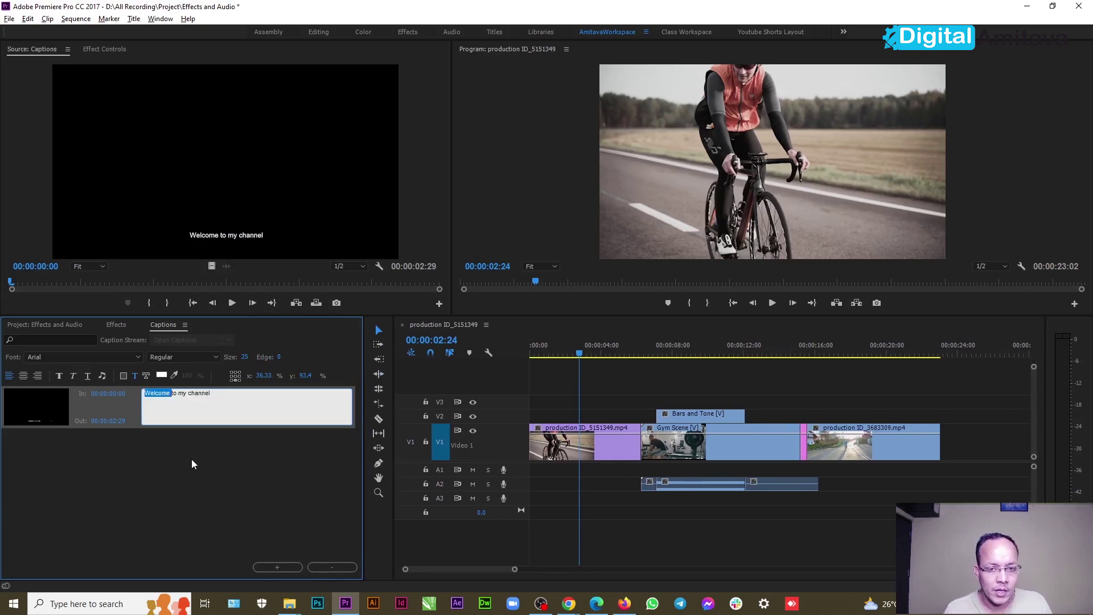
- Add a second caption in which the presenter introduces himself by name
click(279, 567)
click(162, 442)
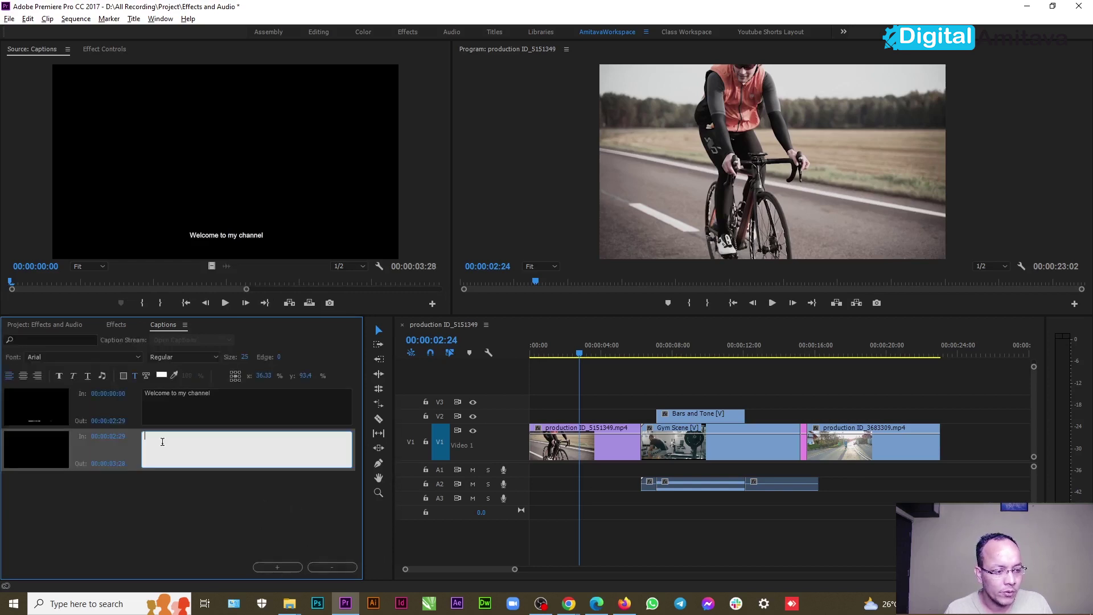
text(My Name is Ami)
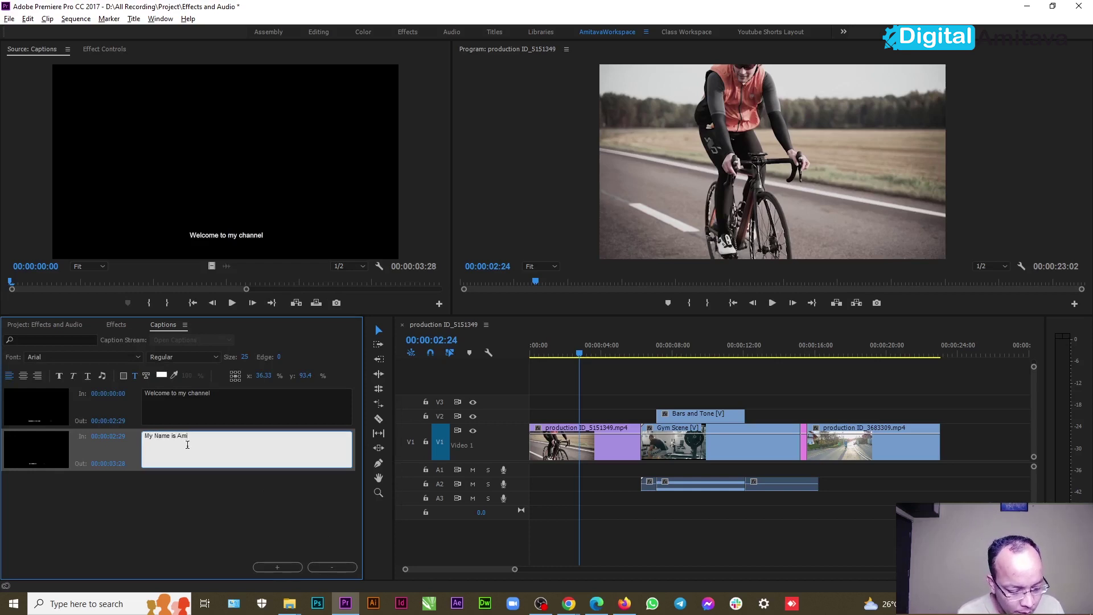
text(ba)
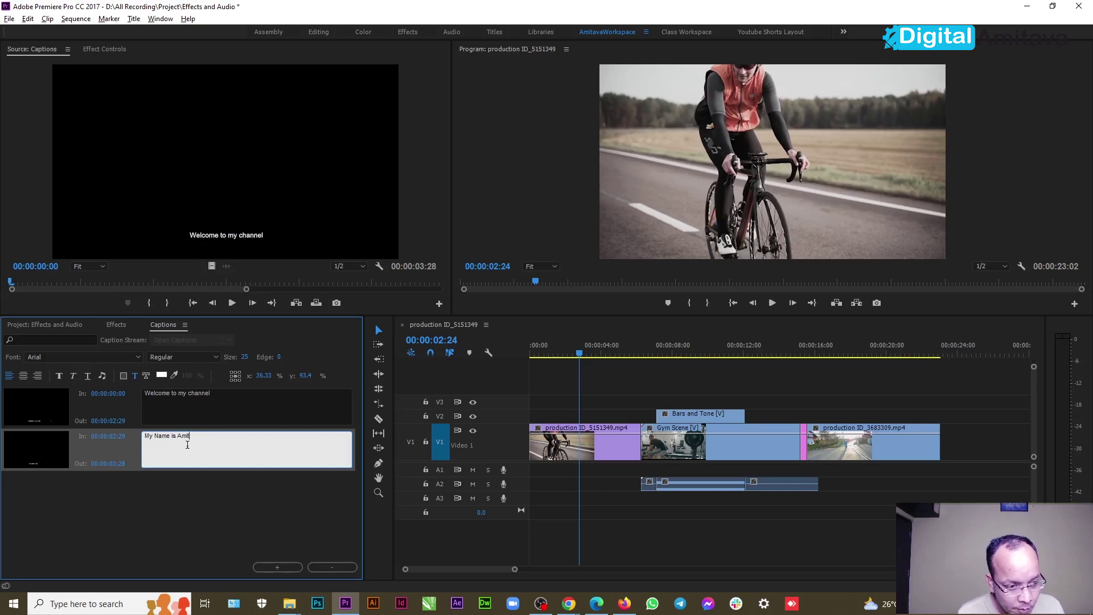
key(BackSpace)
key(BackSpace)
key(BackSpace)
key(BackSpace)
key(BackSpace)
key(BackSpace)
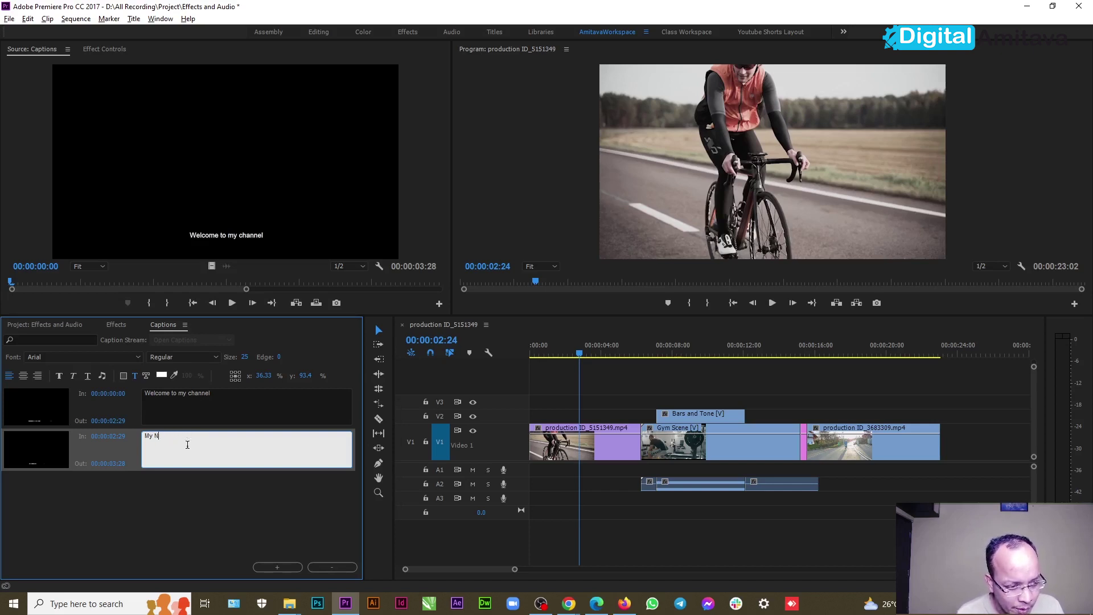
text(I am )
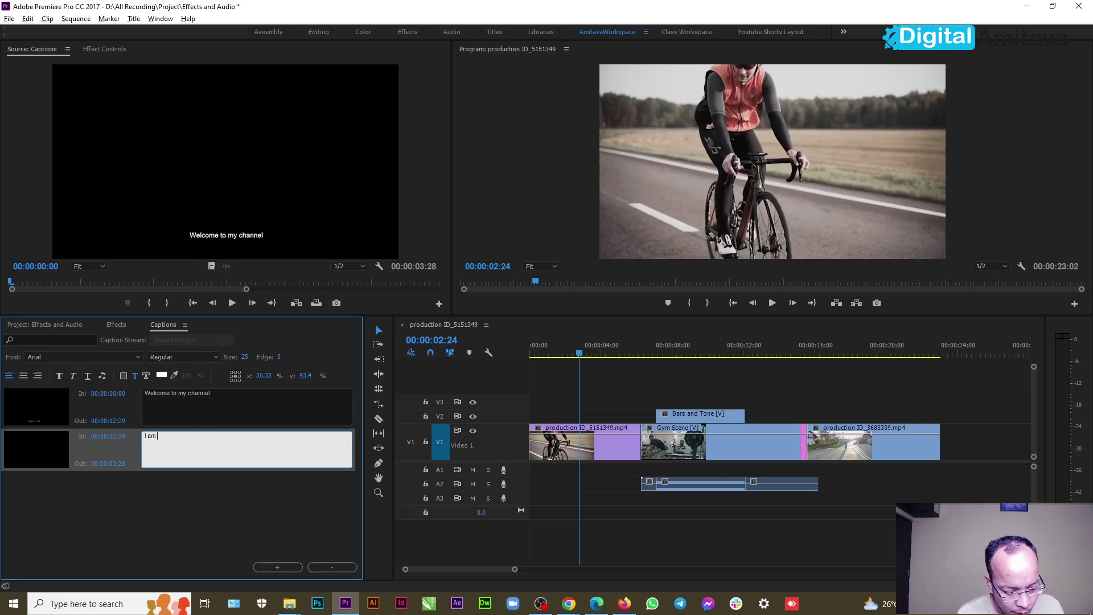
text(your Amit Sir)
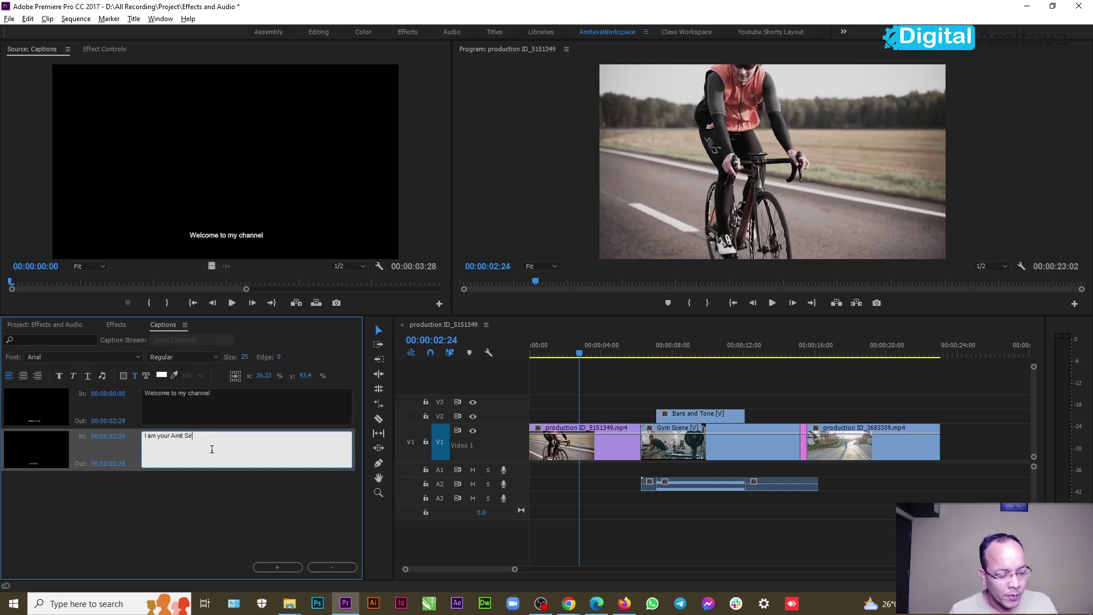
click(205, 520)
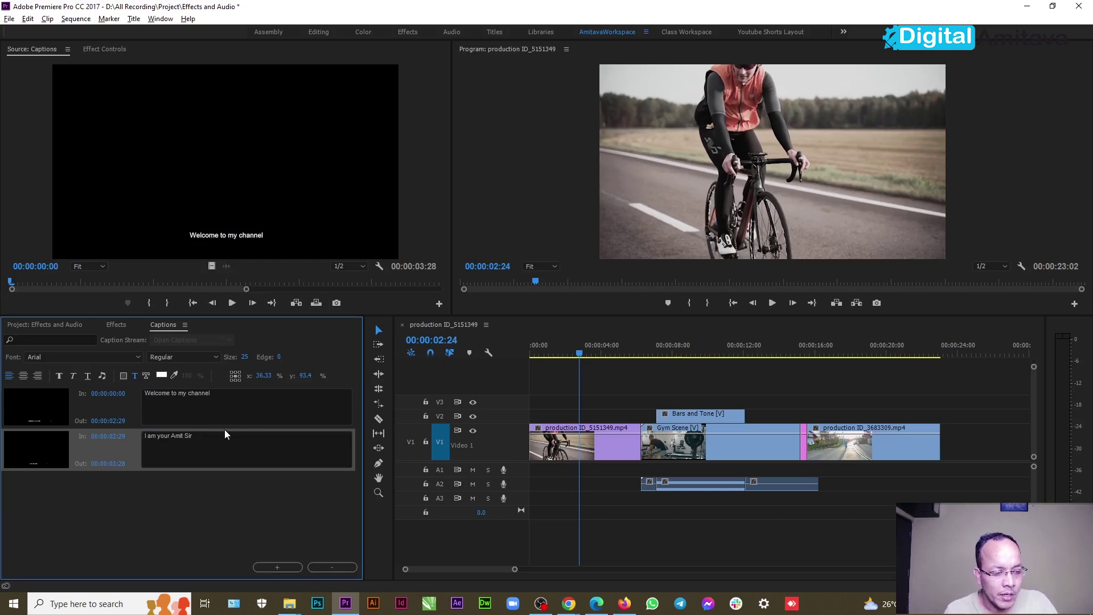
click(45, 325)
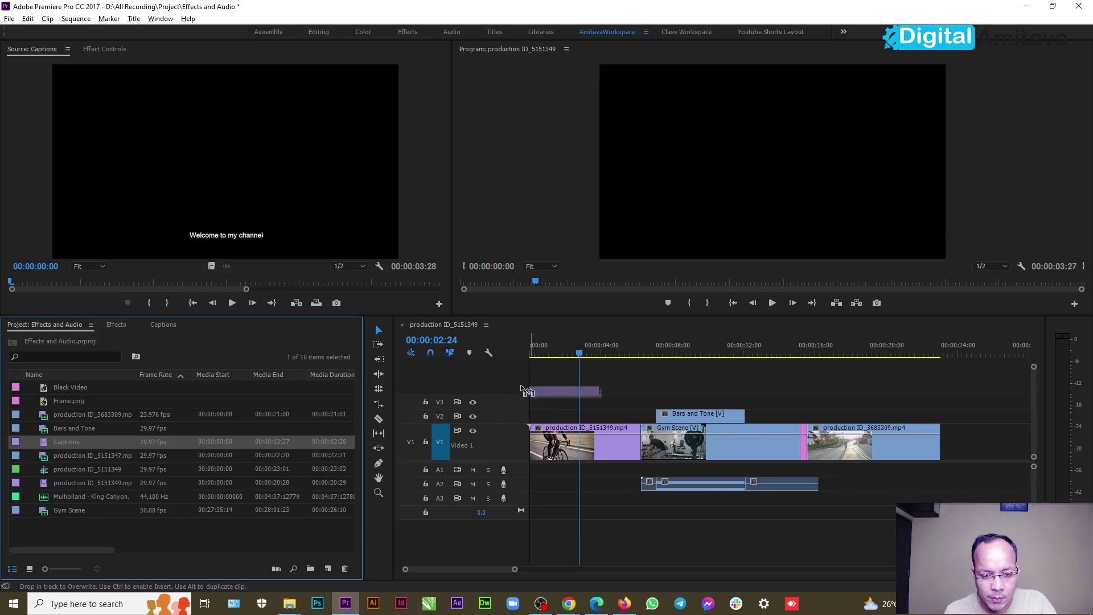
- Drop the Captions clip on a new V4 track, lengthen it, and preview over the cyclist footage
drag(523, 386, 520, 386)
drag(580, 354, 591, 354)
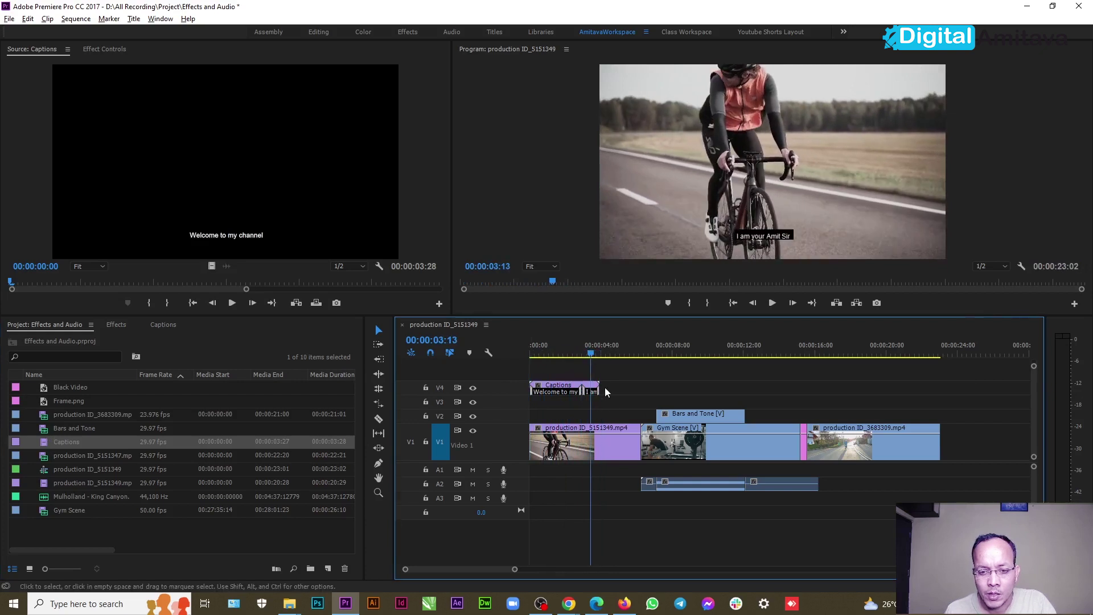
mouse_move(598, 388)
mouse_down()
mouse_move(640, 387)
mouse_move(604, 390)
mouse_up()
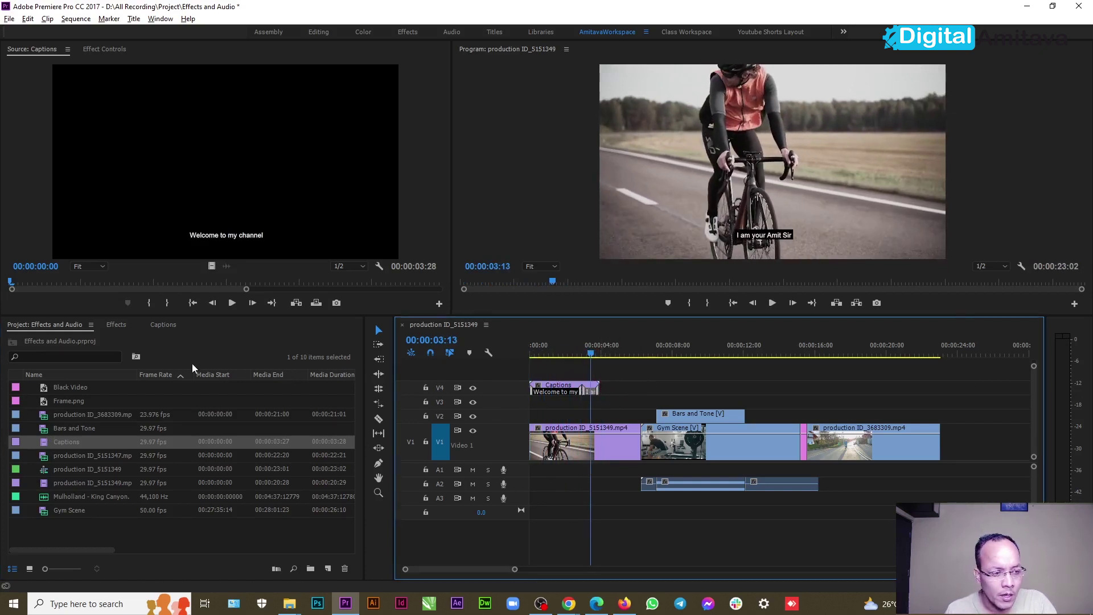
click(159, 325)
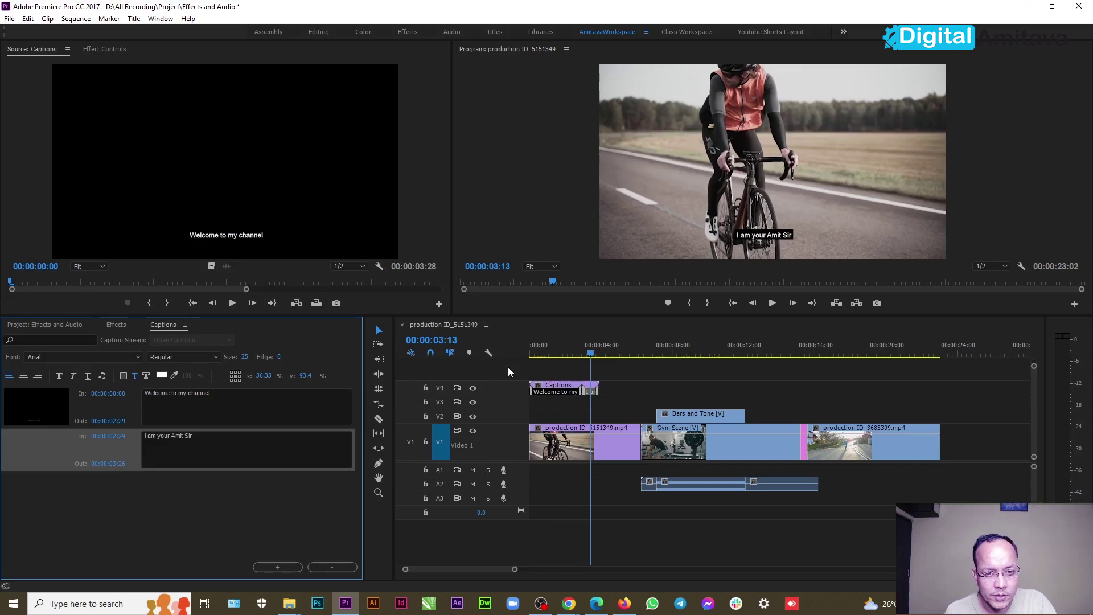
drag(589, 355, 596, 356)
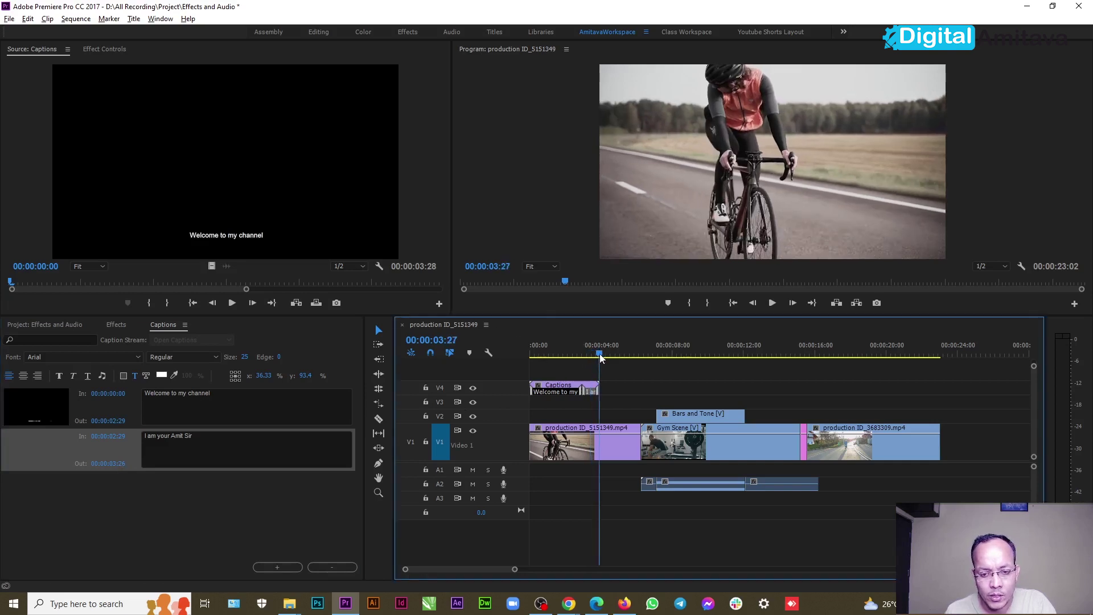
- End the second caption at 00:00:04:00 and set its text size to 44
click(112, 464)
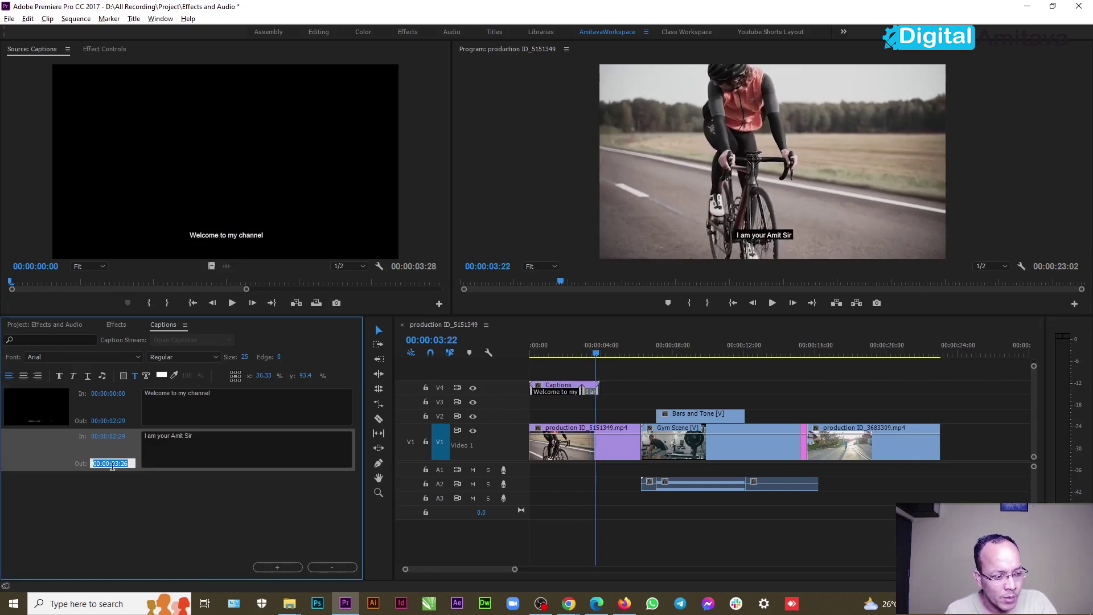
drag(114, 462, 138, 463)
text(4:00)
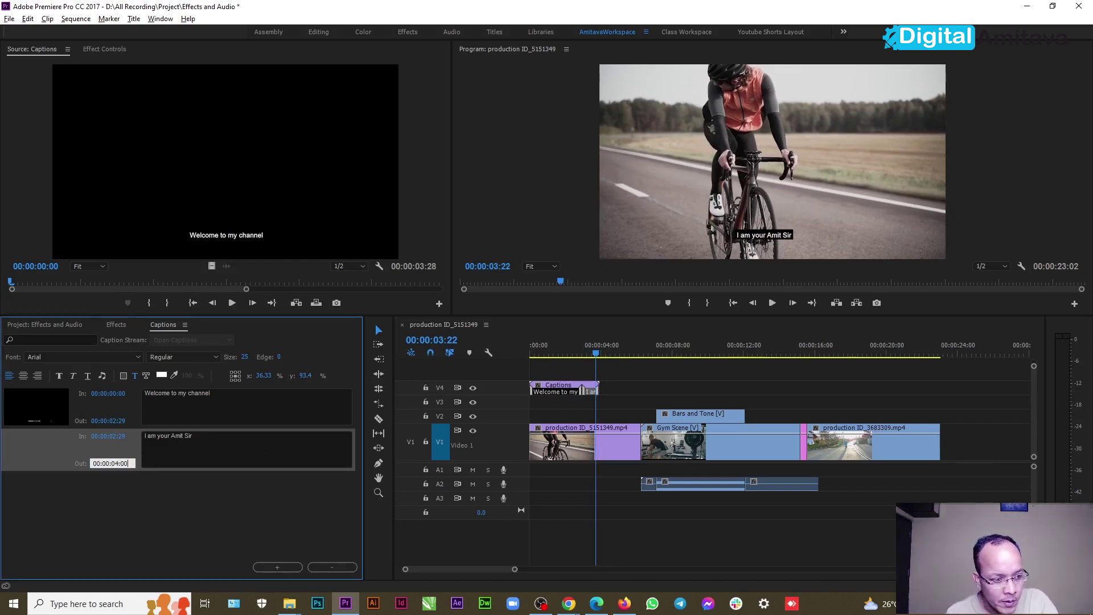
key(Return)
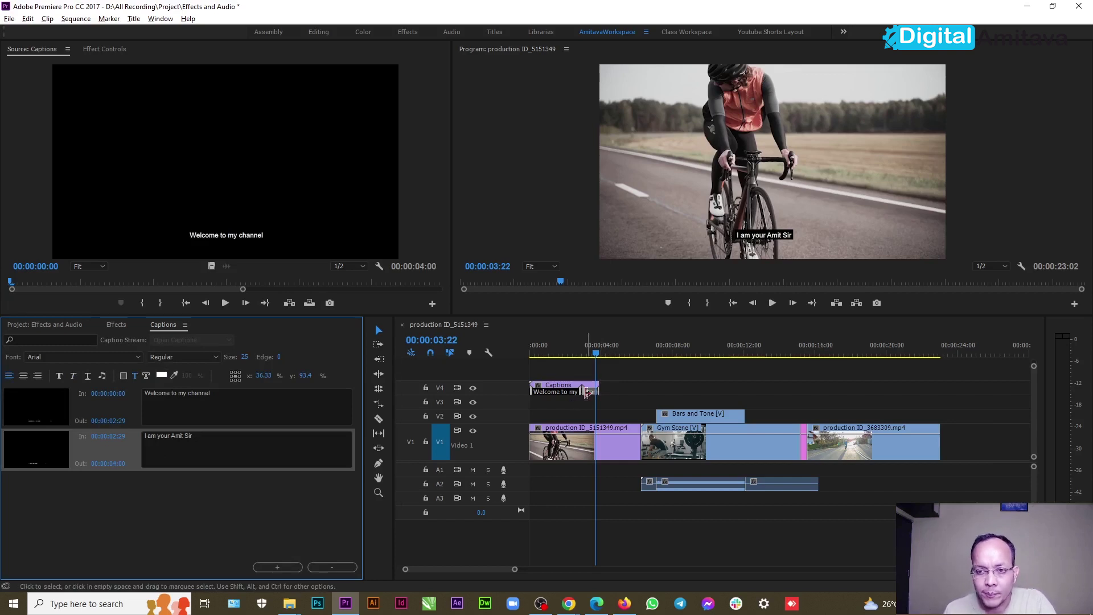
click(172, 440)
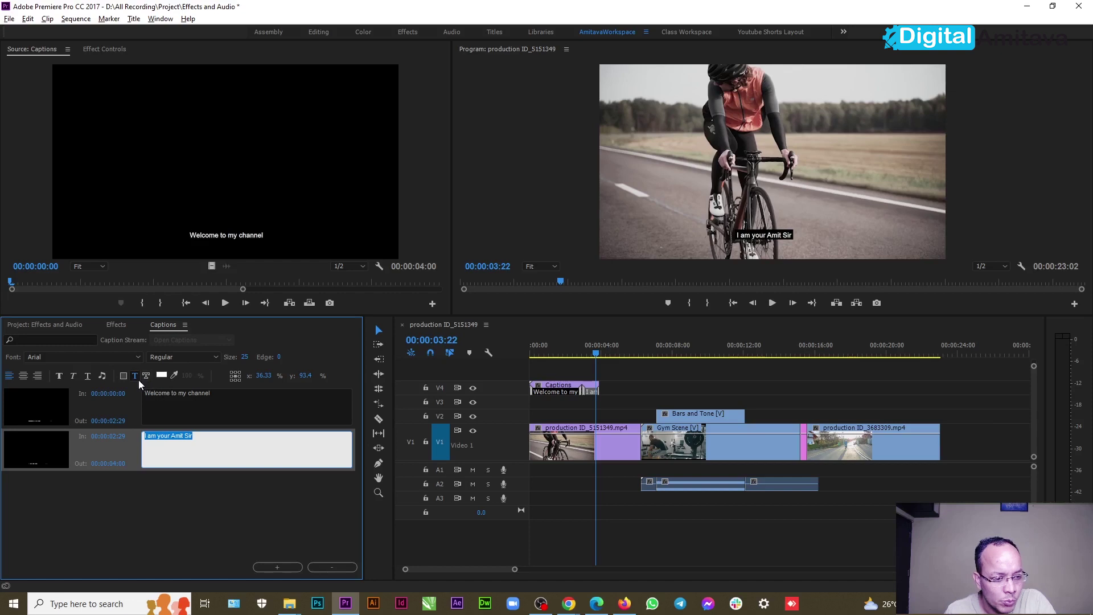
click(245, 357)
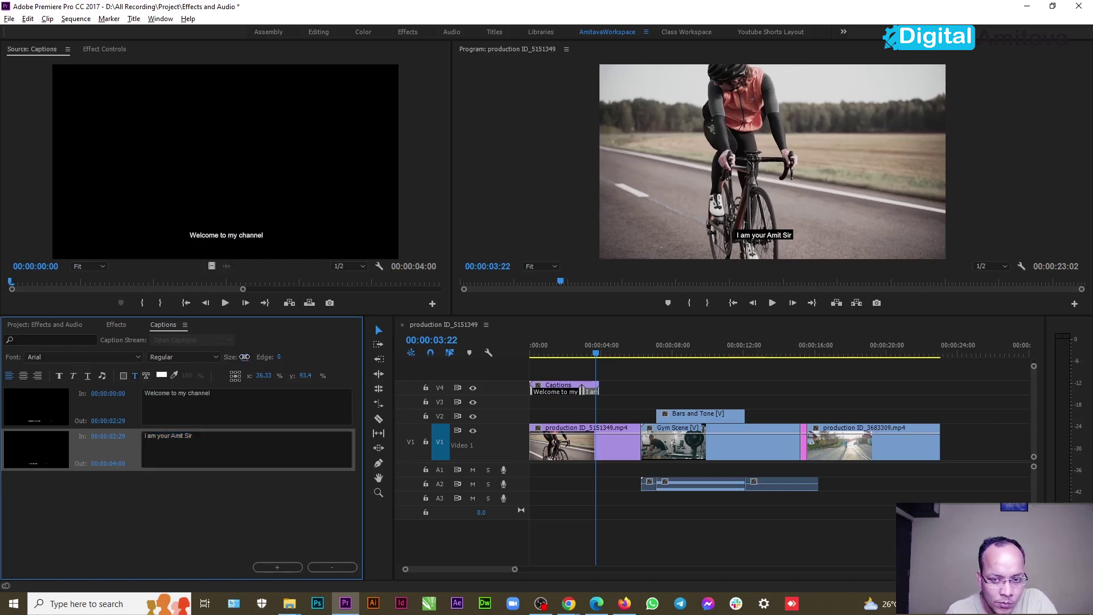
text(44)
key(Return)
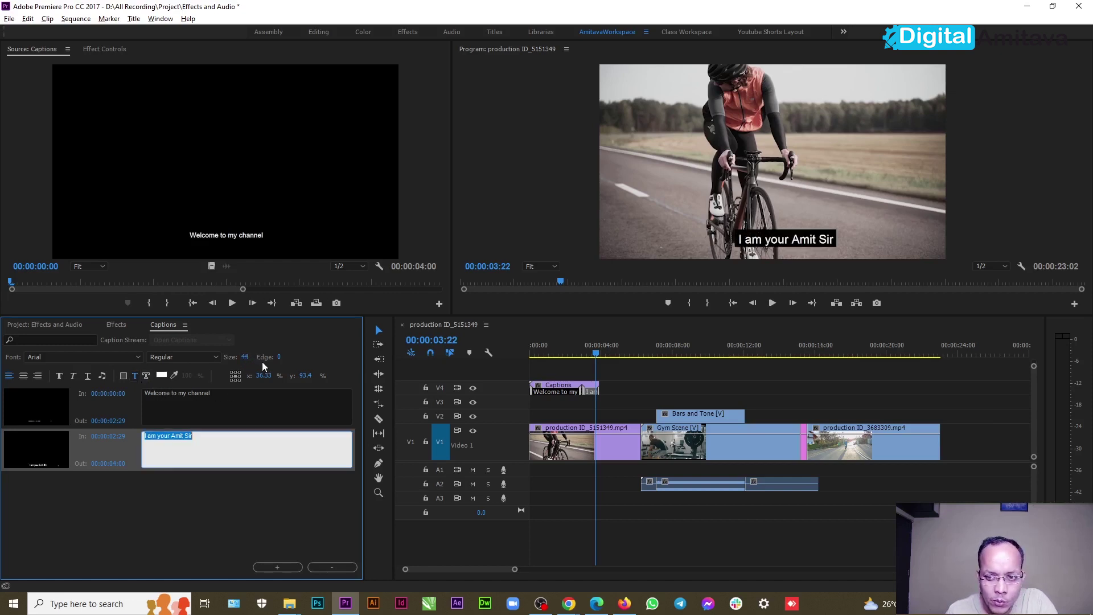
- Set the second caption's background colour to red, then return to the project item list
click(124, 377)
click(162, 376)
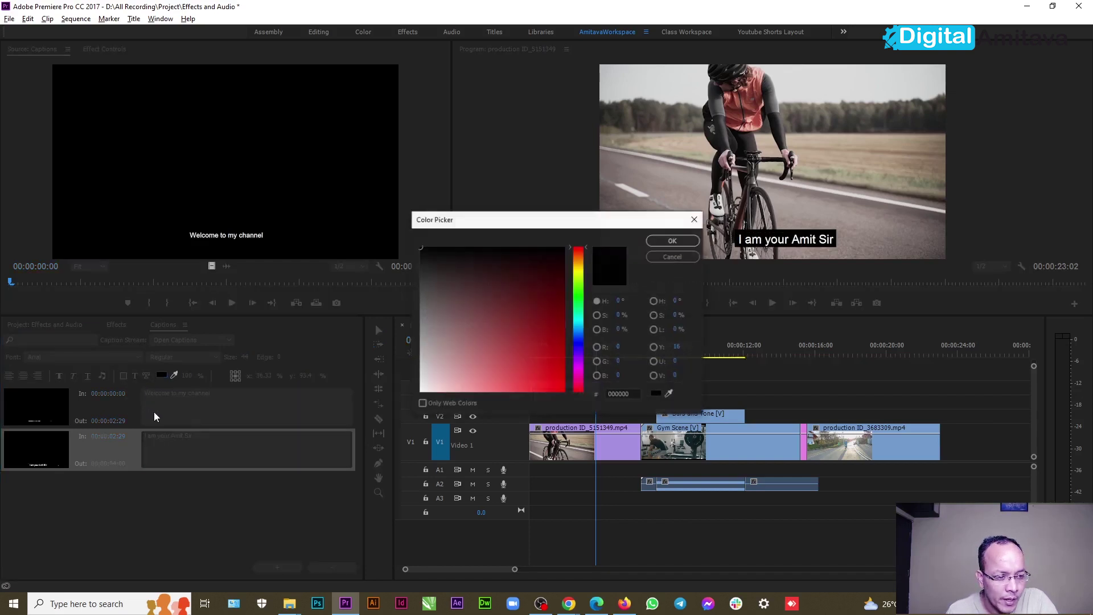
click(530, 364)
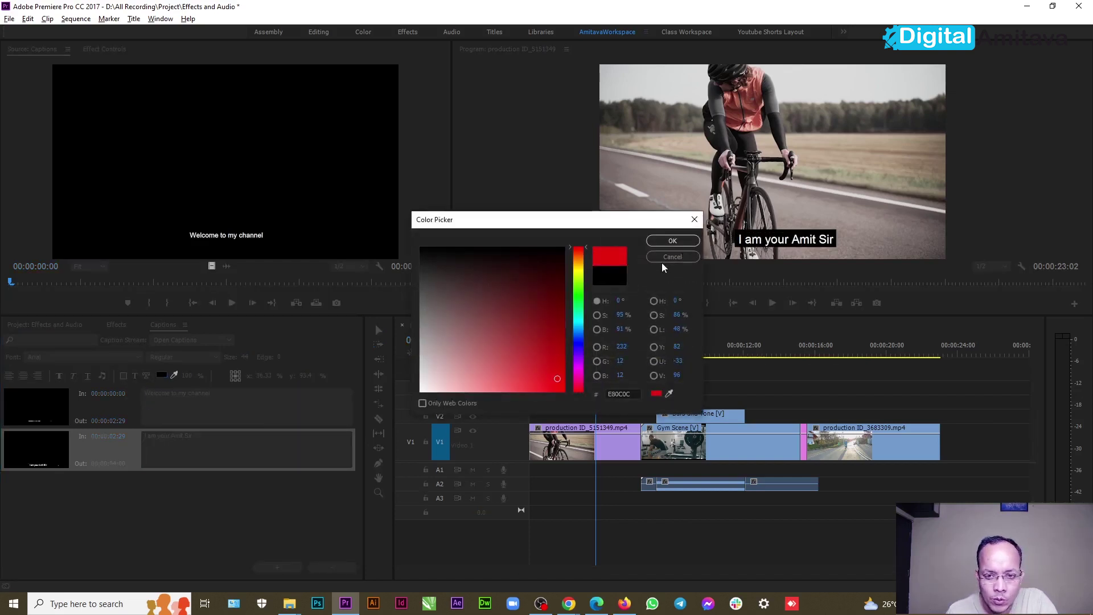
click(672, 241)
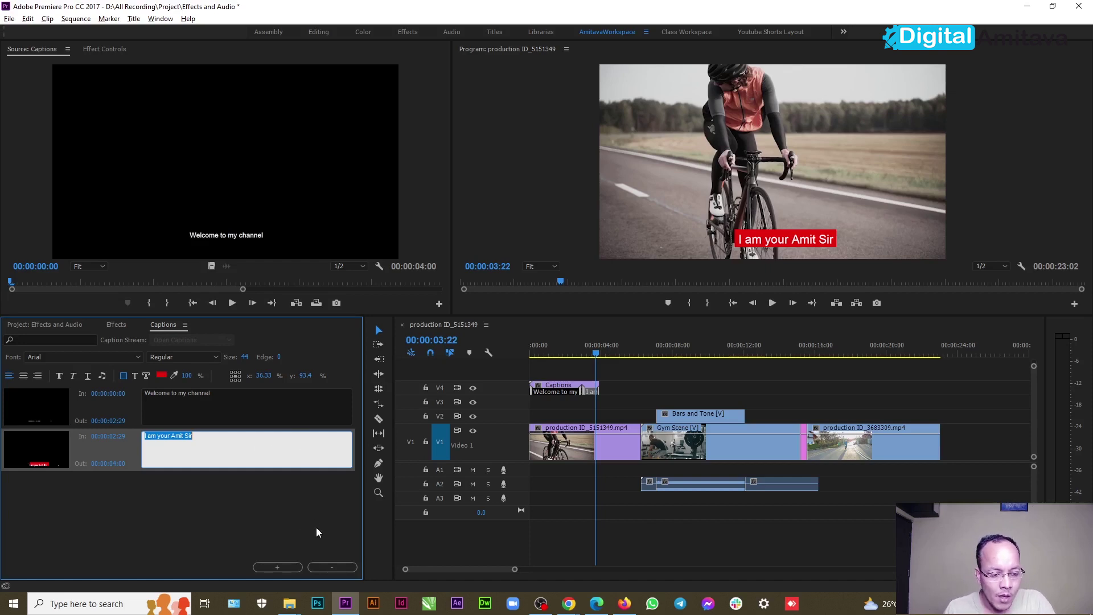
click(306, 515)
click(77, 324)
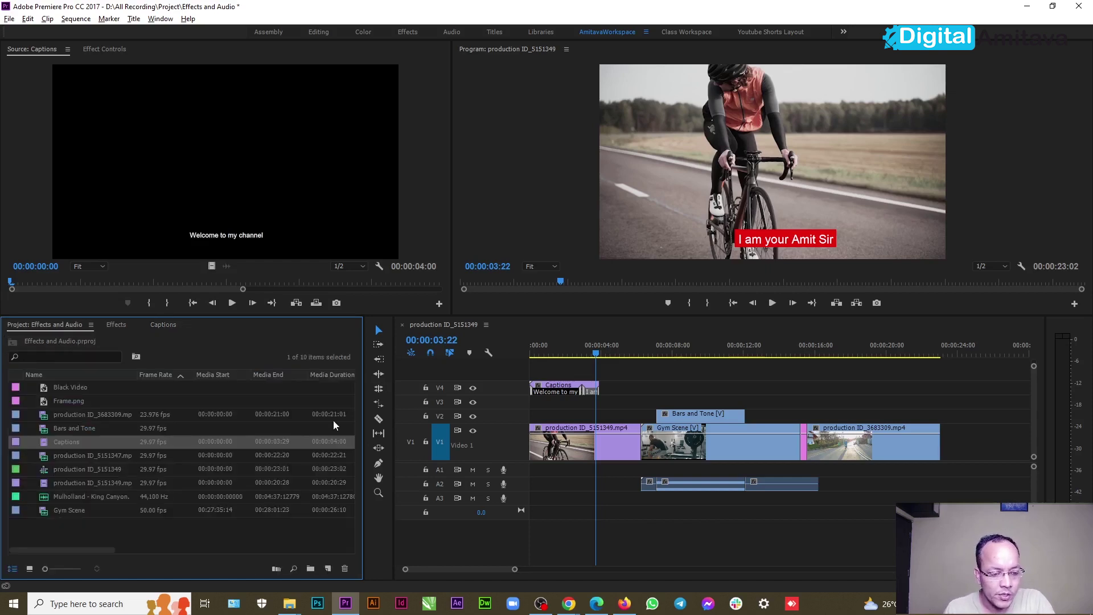
- Create a red 1280×720 matte named Color Matte and place it on V4 near 00:00:07
click(329, 569)
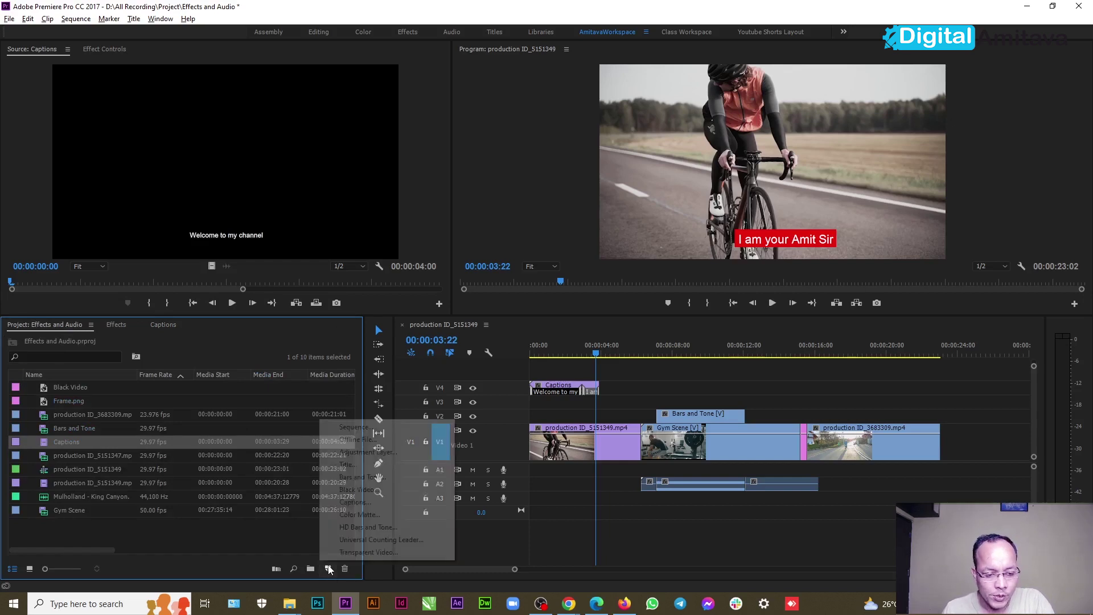
click(359, 515)
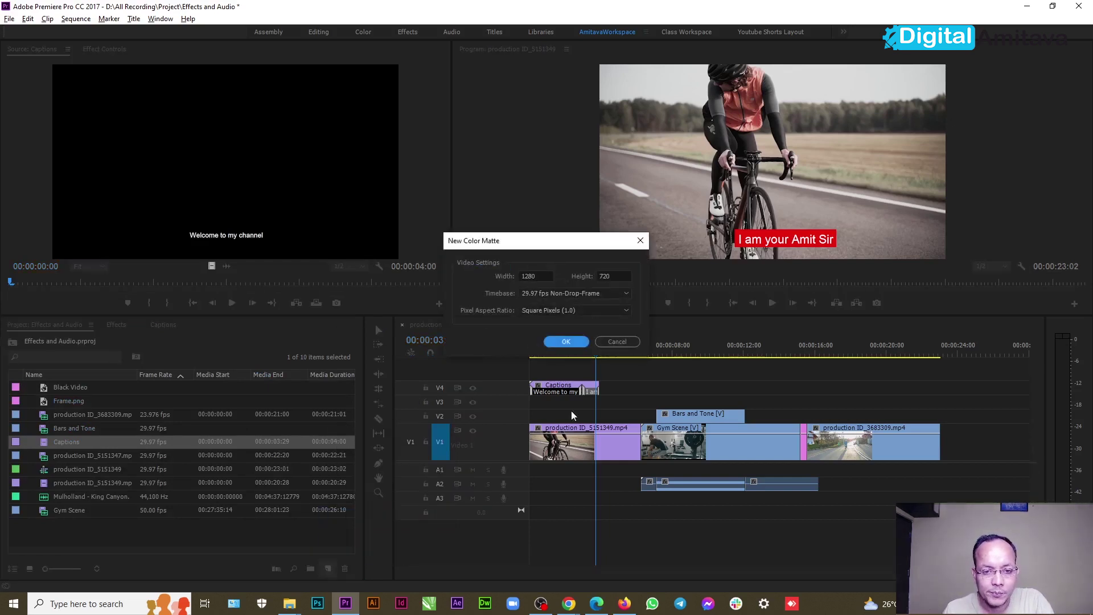
click(562, 342)
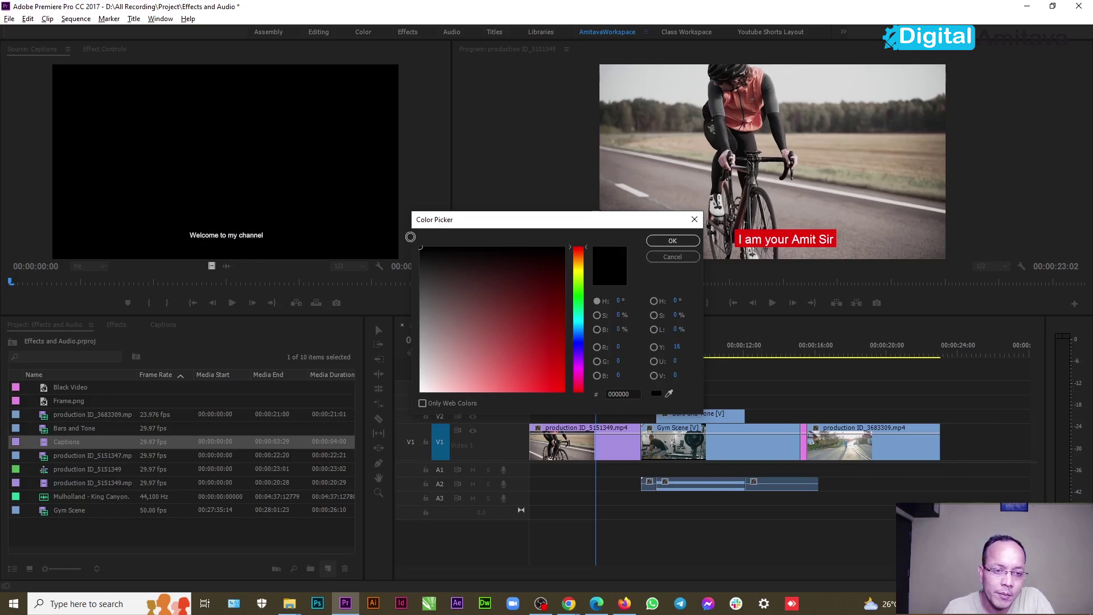
click(544, 362)
click(523, 320)
click(673, 241)
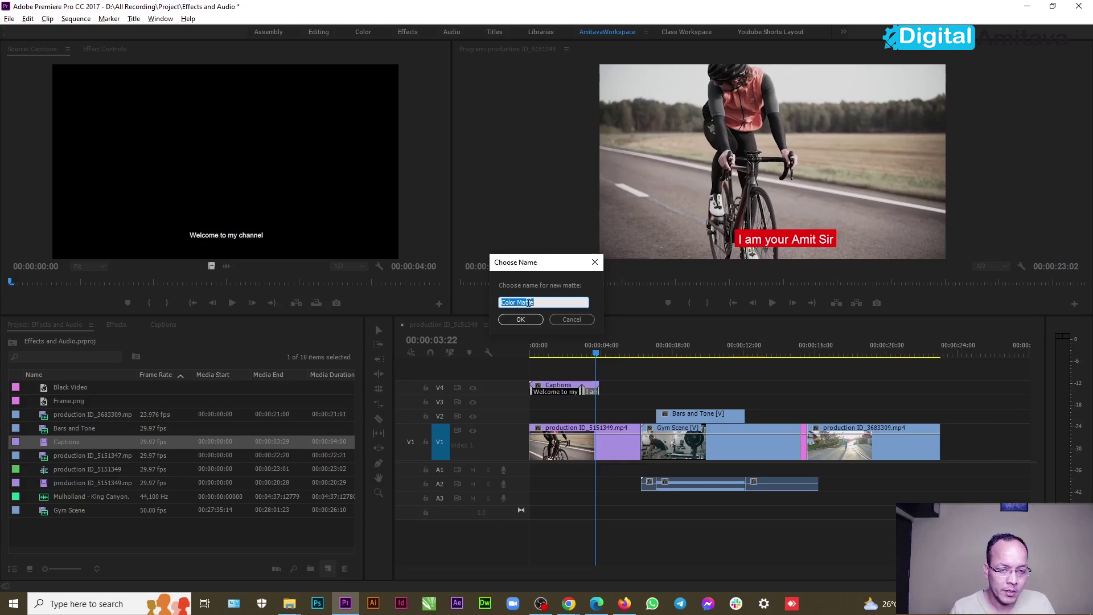
click(520, 319)
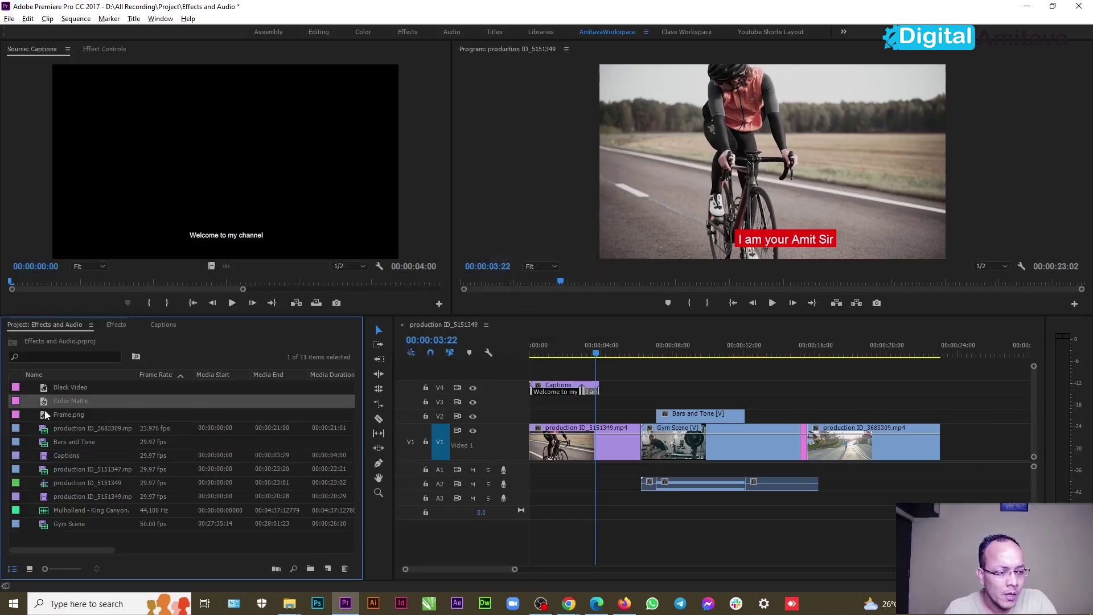
drag(44, 405, 662, 392)
- Scale the Color Matte's height alone down to 14, flattening it into a thin band
drag(659, 353, 670, 353)
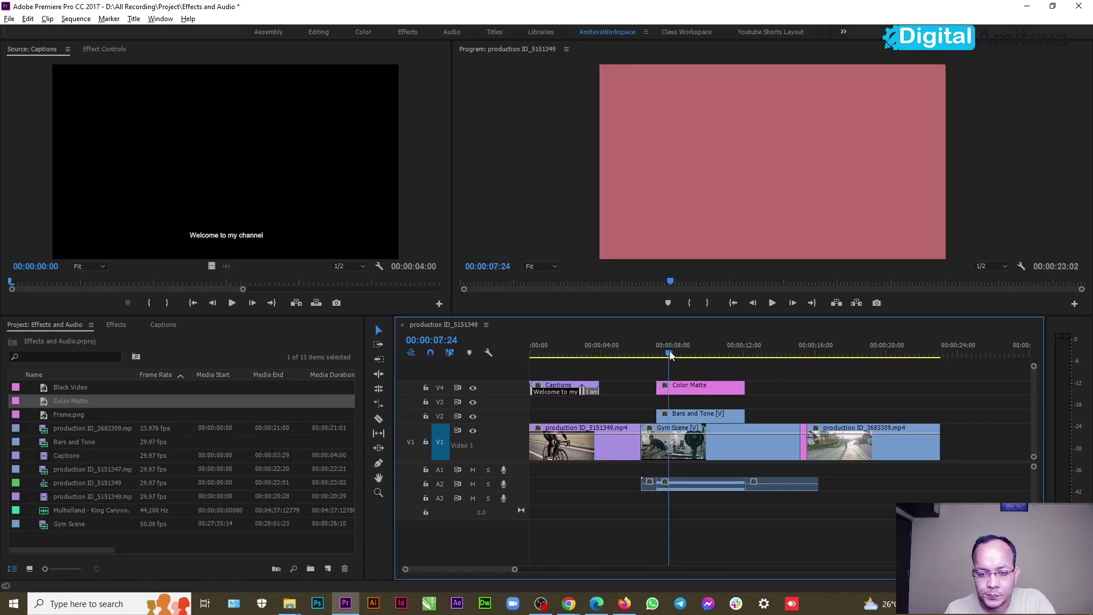
click(684, 390)
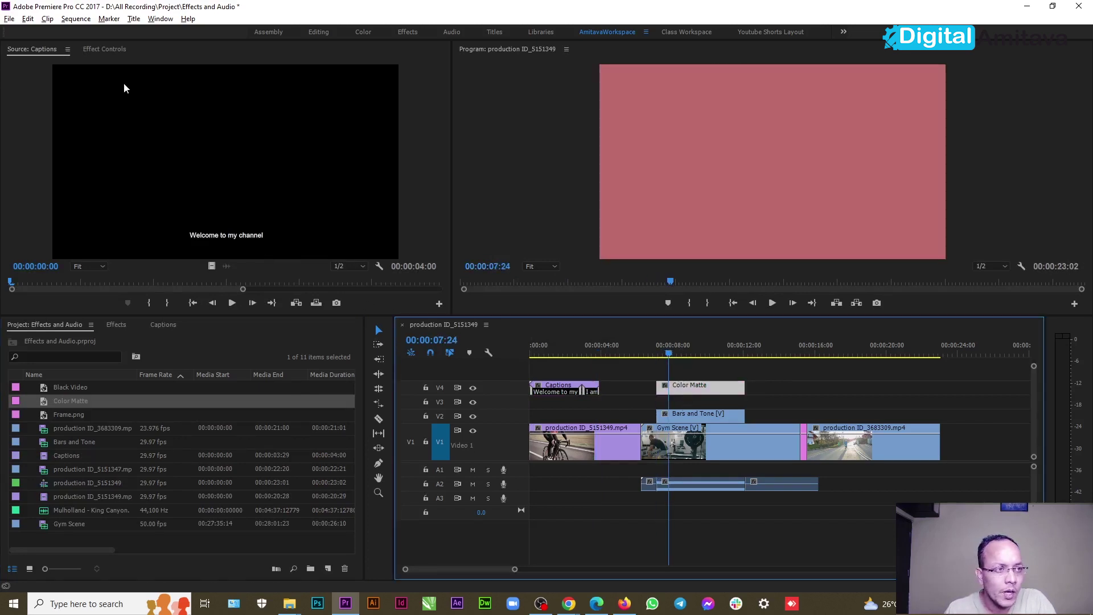
click(104, 49)
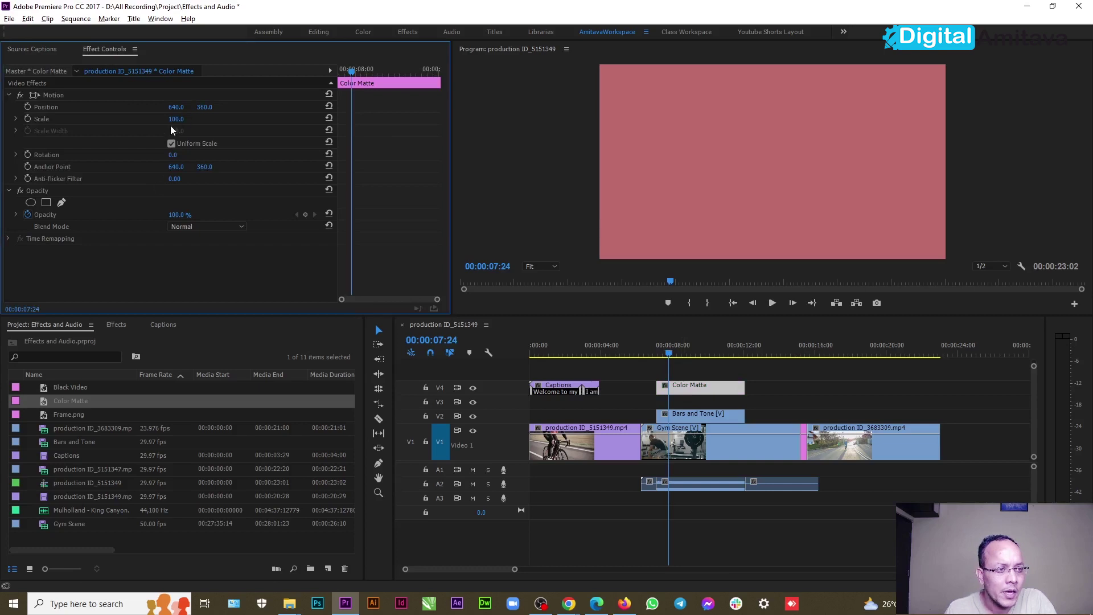
click(172, 144)
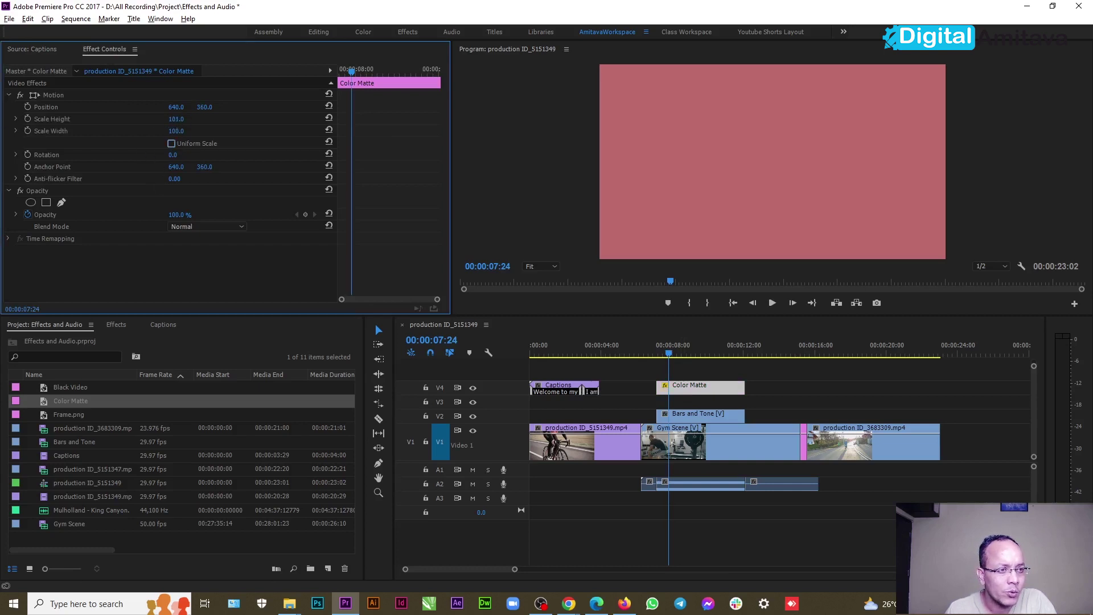
drag(176, 119, 131, 119)
click(178, 119)
- Move Bars and Tone to about 16 seconds on V2 and set the matte's Position Y to 617
drag(696, 420, 858, 419)
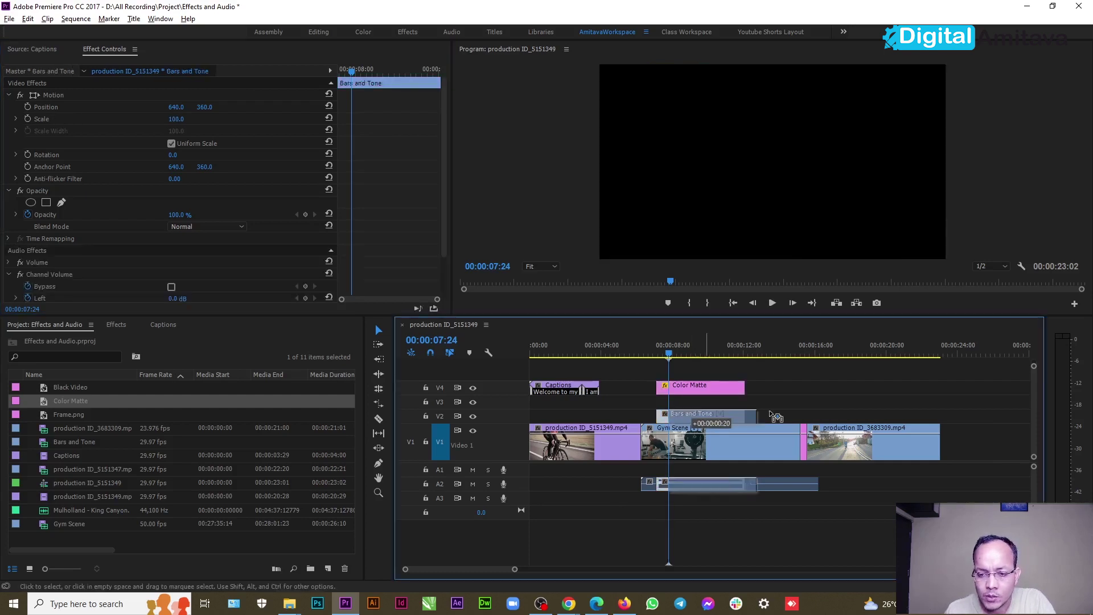
click(705, 388)
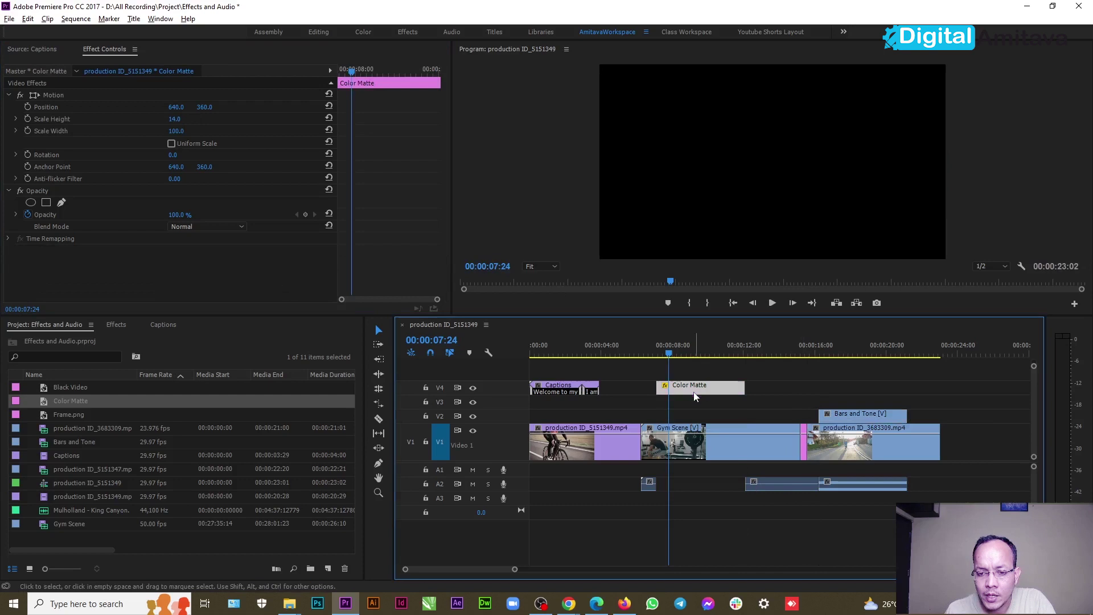
click(197, 108)
key(Return)
drag(204, 107, 352, 107)
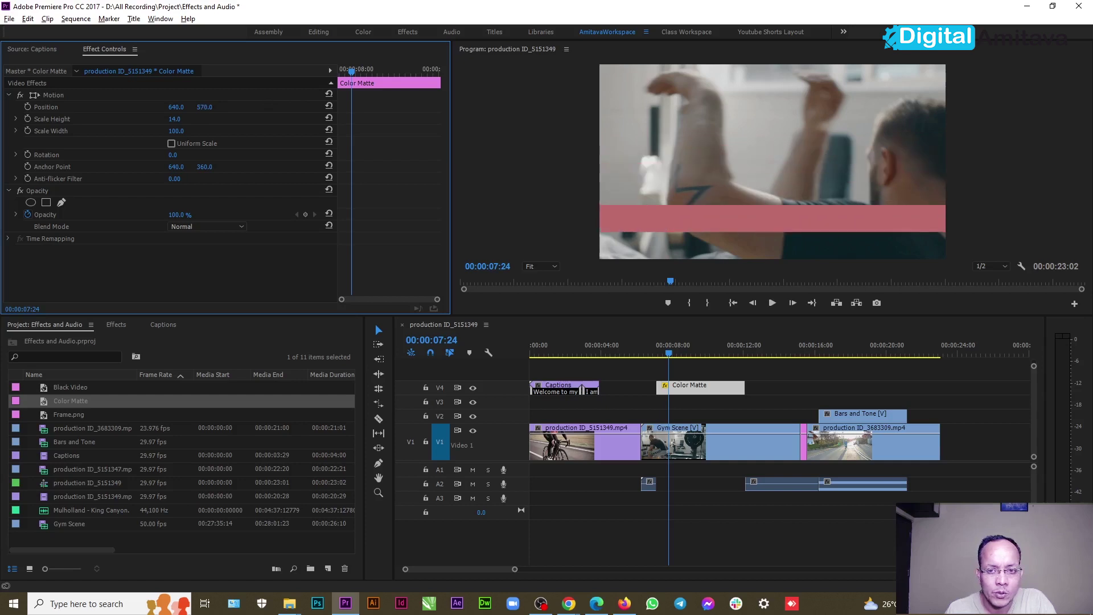
click(207, 104)
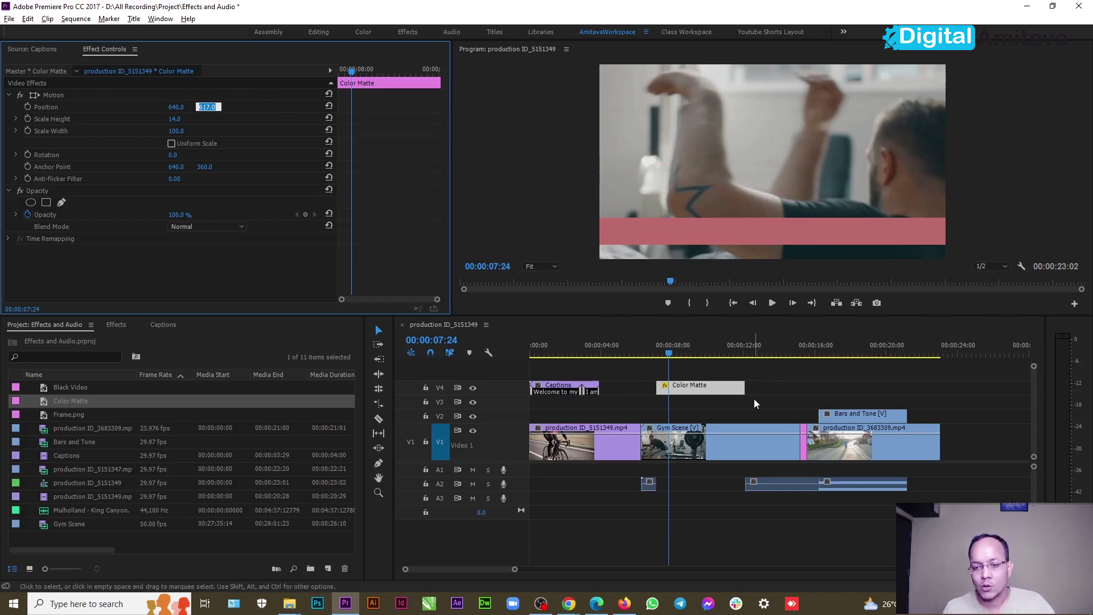
- Reopen the Color Matte's colour picker and keep the pink colour
double_click(693, 392)
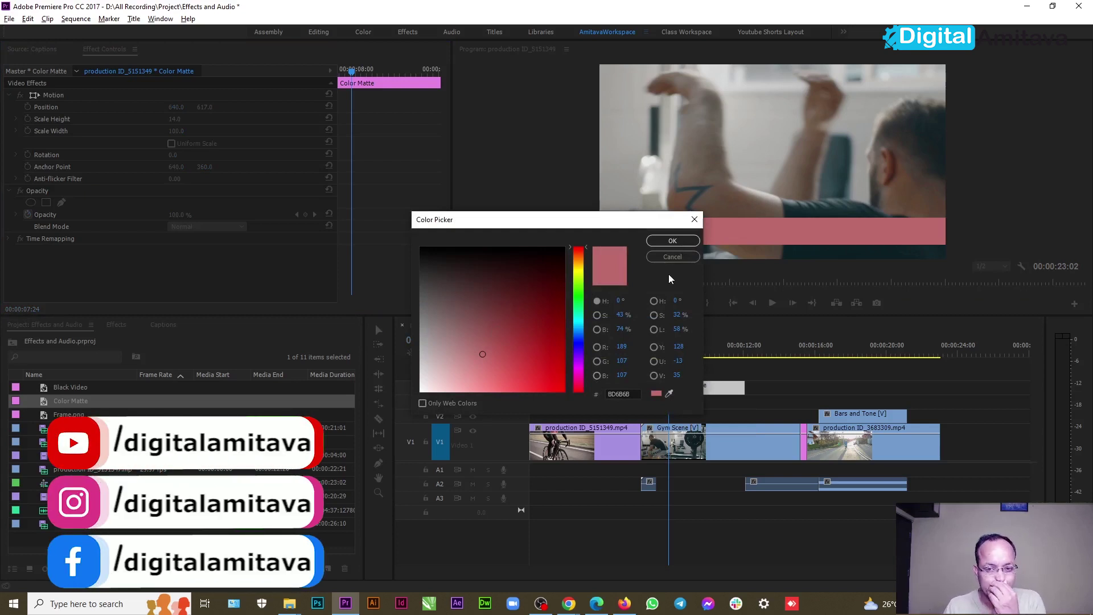
click(672, 241)
click(328, 568)
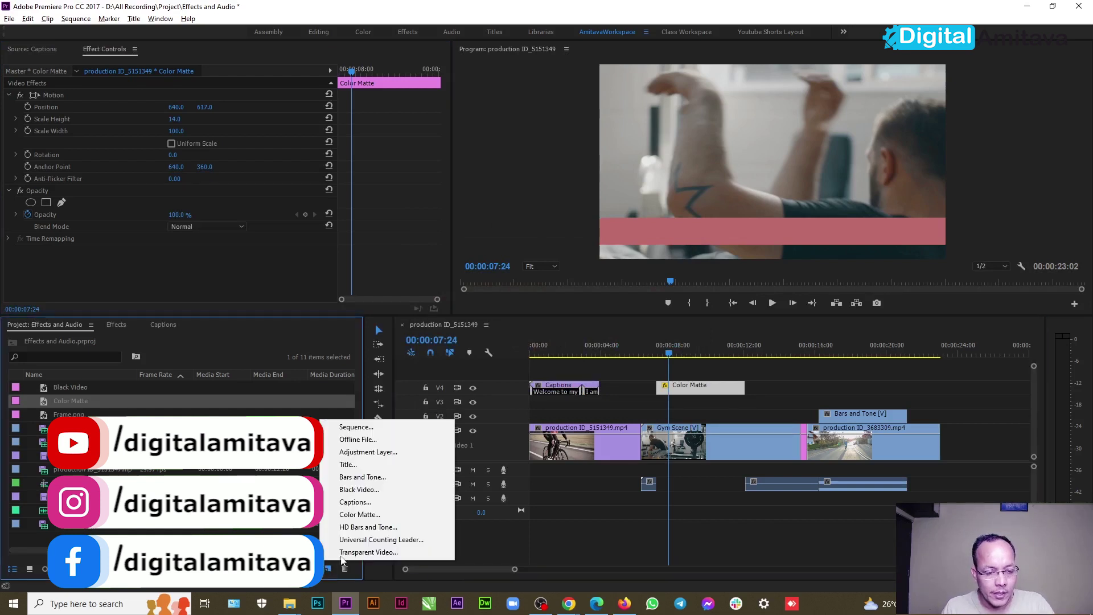
- Create HD Bars and Tone, place it on V4 after the Color Matte, and check it at 17:03
click(359, 529)
click(573, 363)
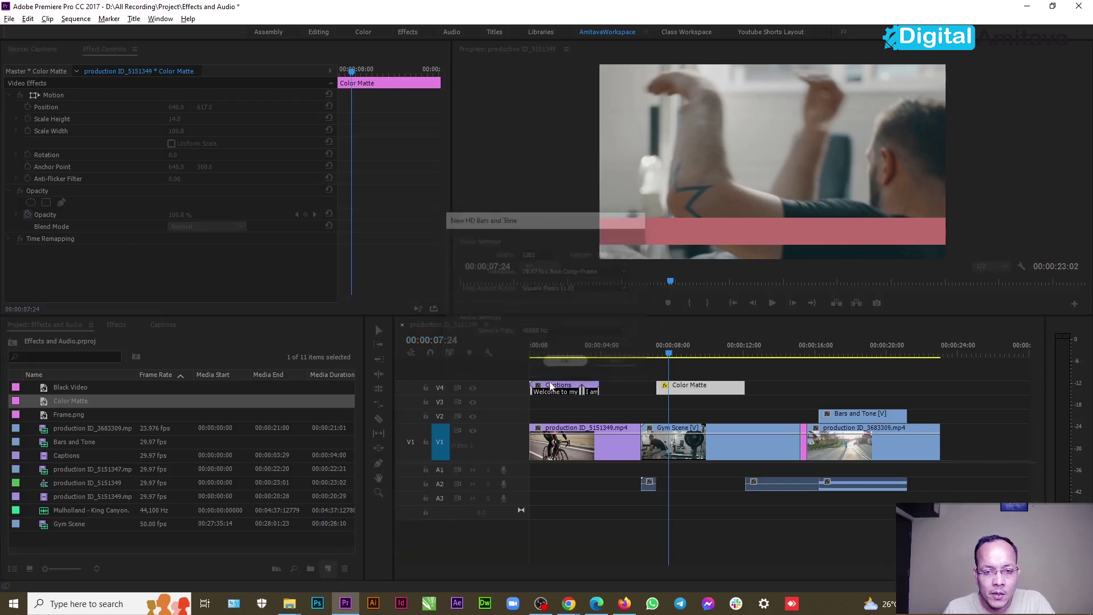
drag(43, 473, 776, 388)
click(777, 353)
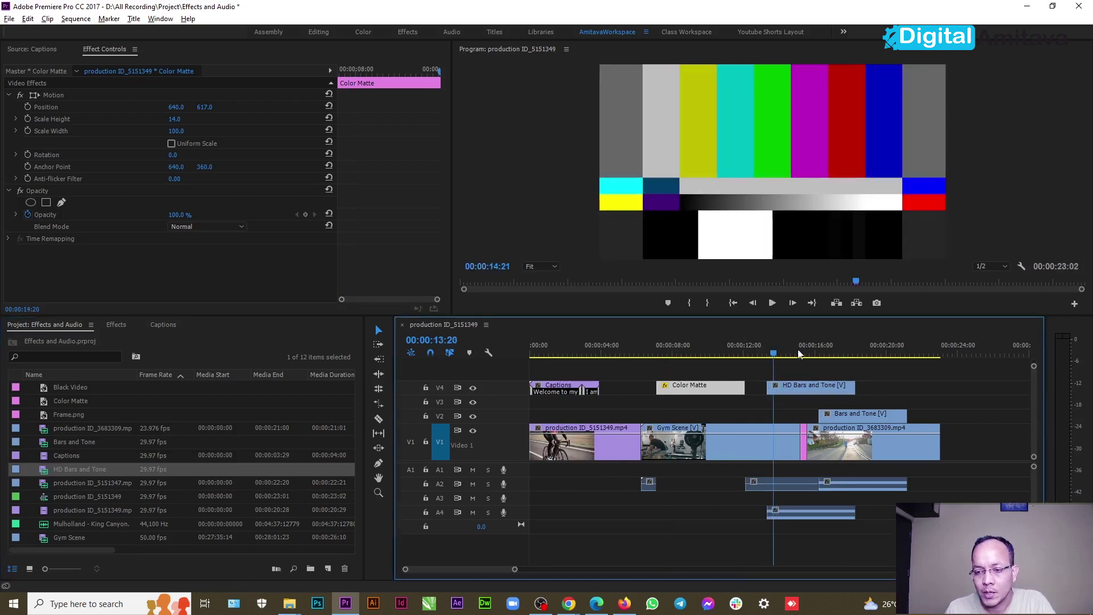
drag(777, 353, 834, 354)
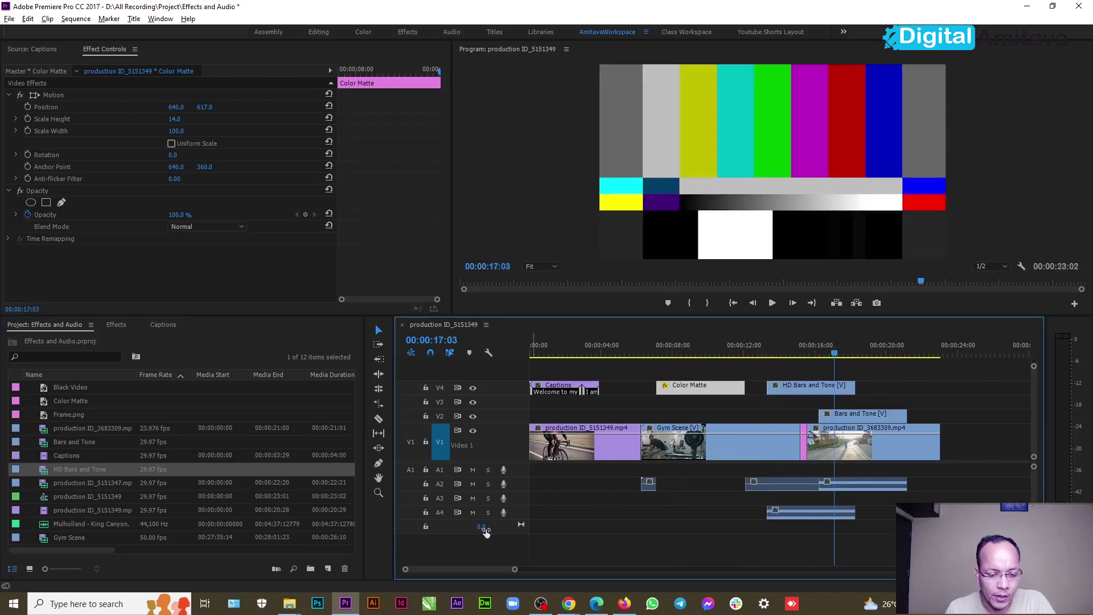
click(327, 569)
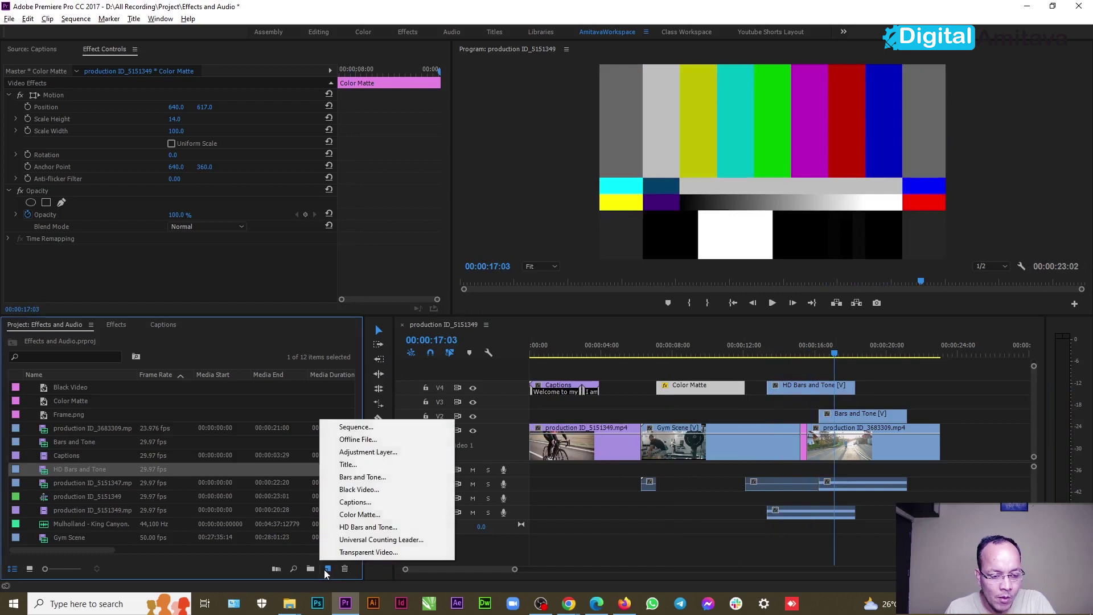
- Create a Universal Counting Leader and place it at the sequence start on V5
click(347, 539)
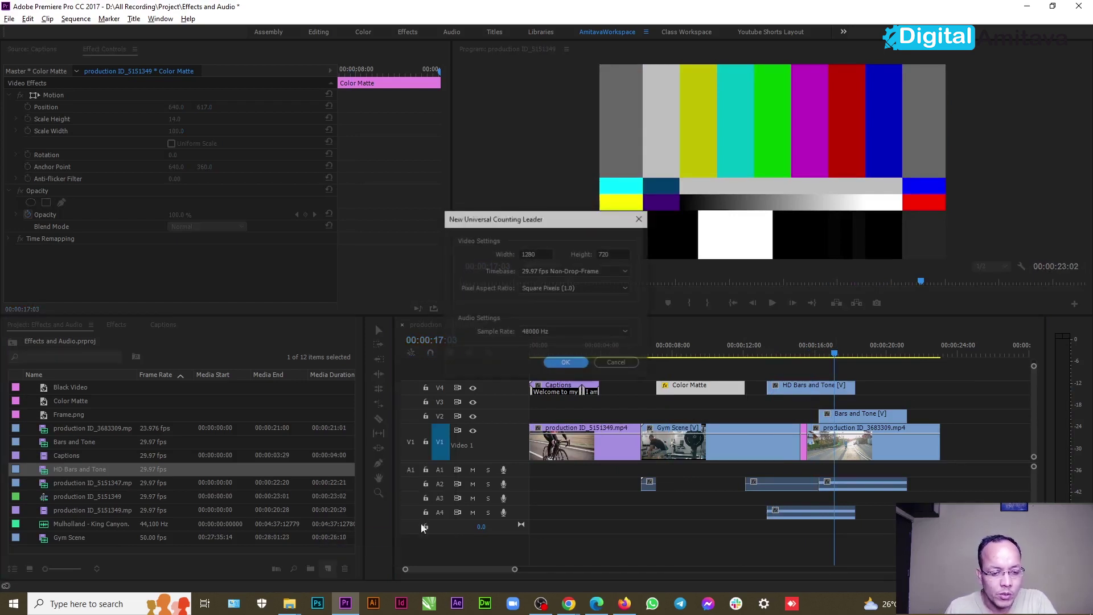
click(564, 363)
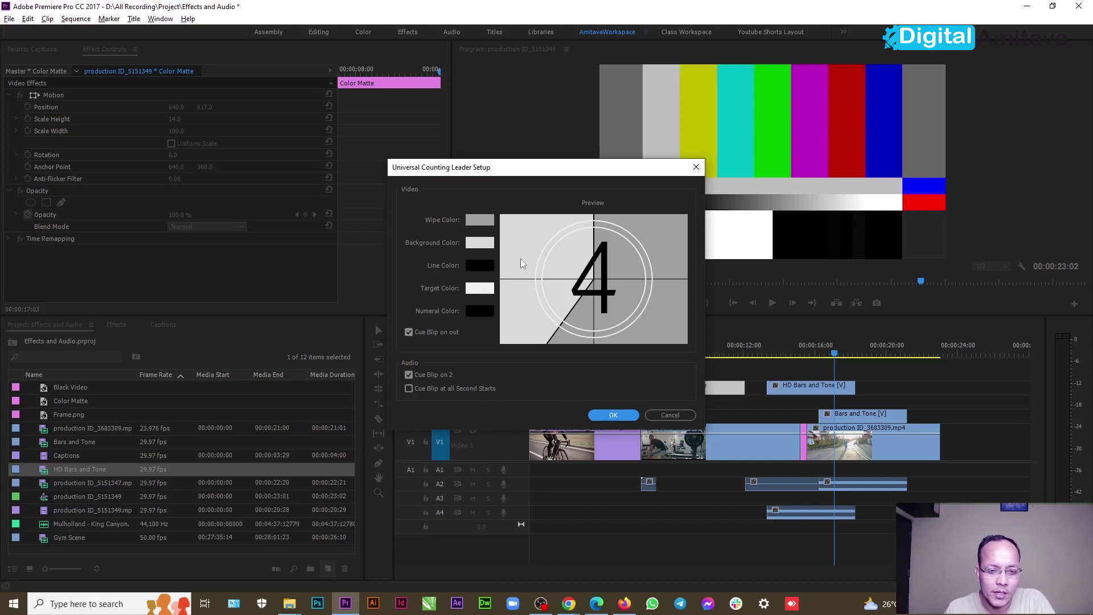
click(613, 415)
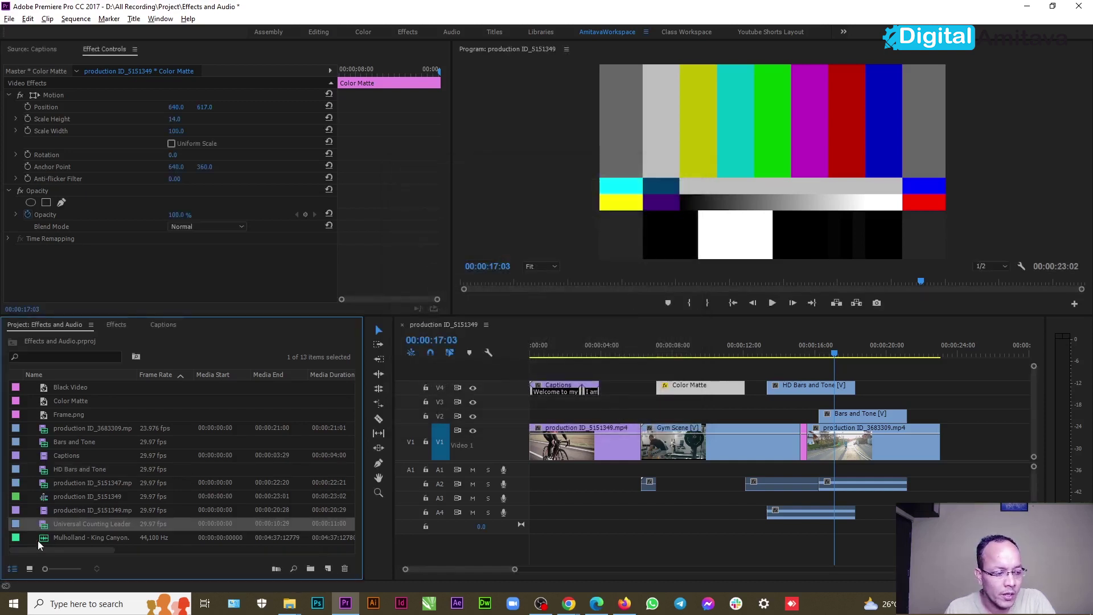
drag(44, 522, 532, 371)
- Play the counting leader from the sequence start and stop at the 5 count
click(542, 354)
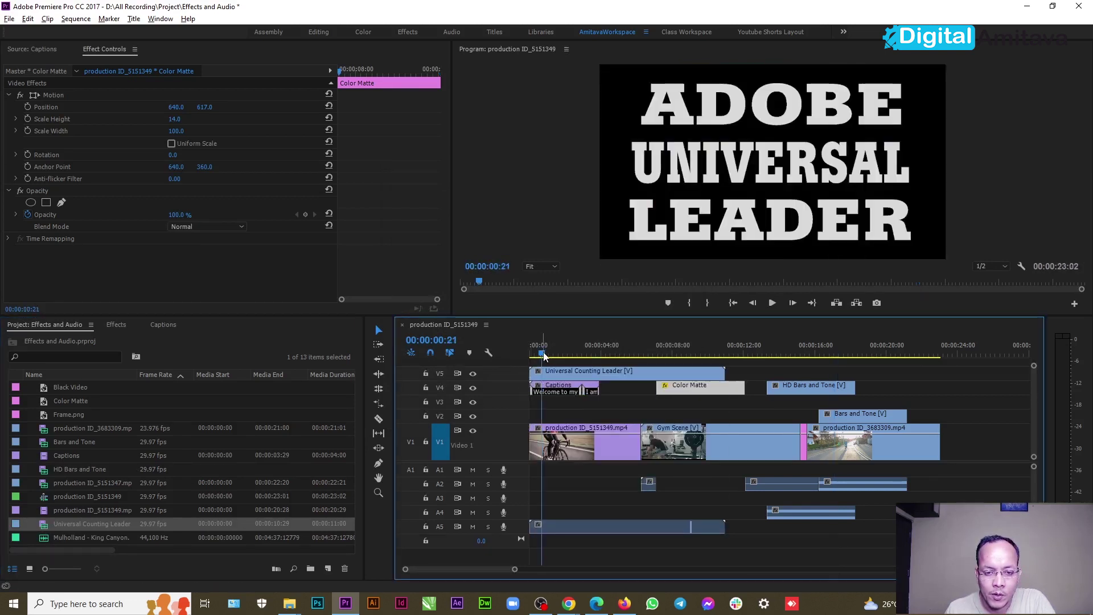
click(533, 354)
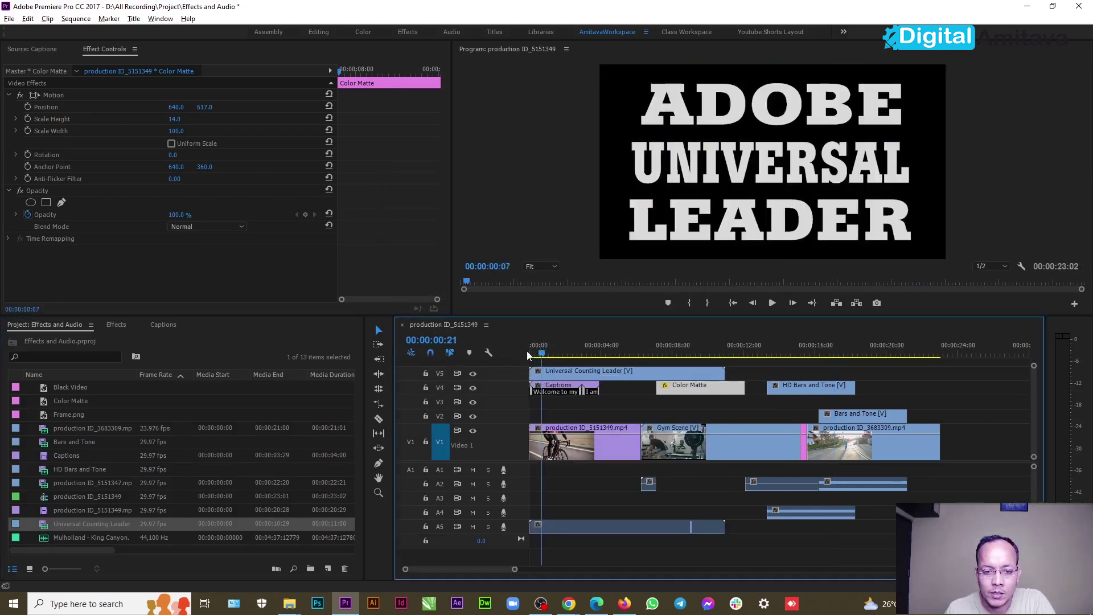
click(773, 303)
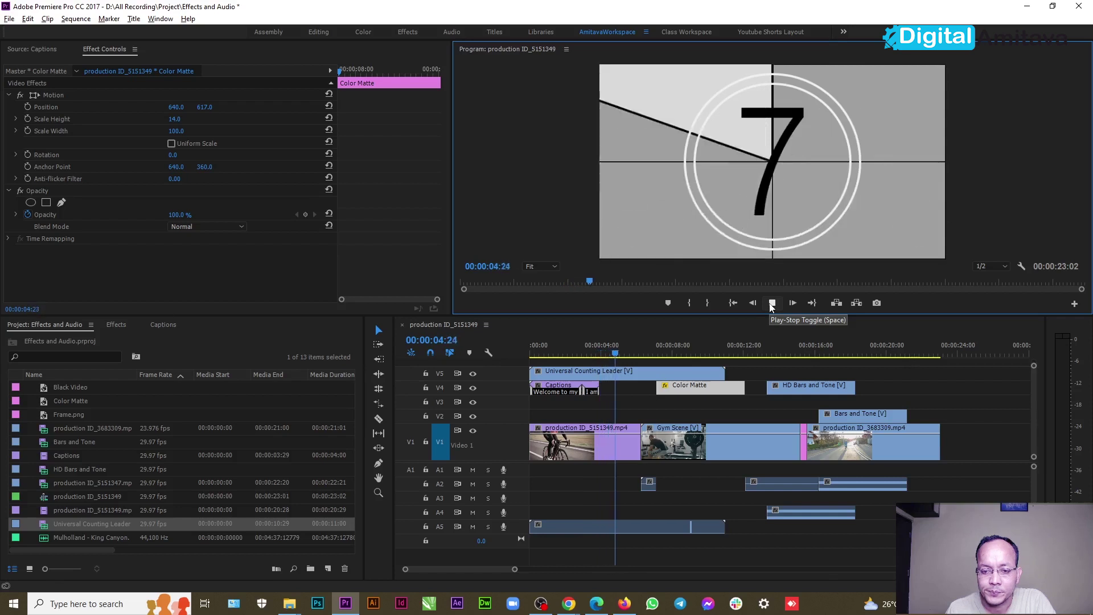
click(772, 305)
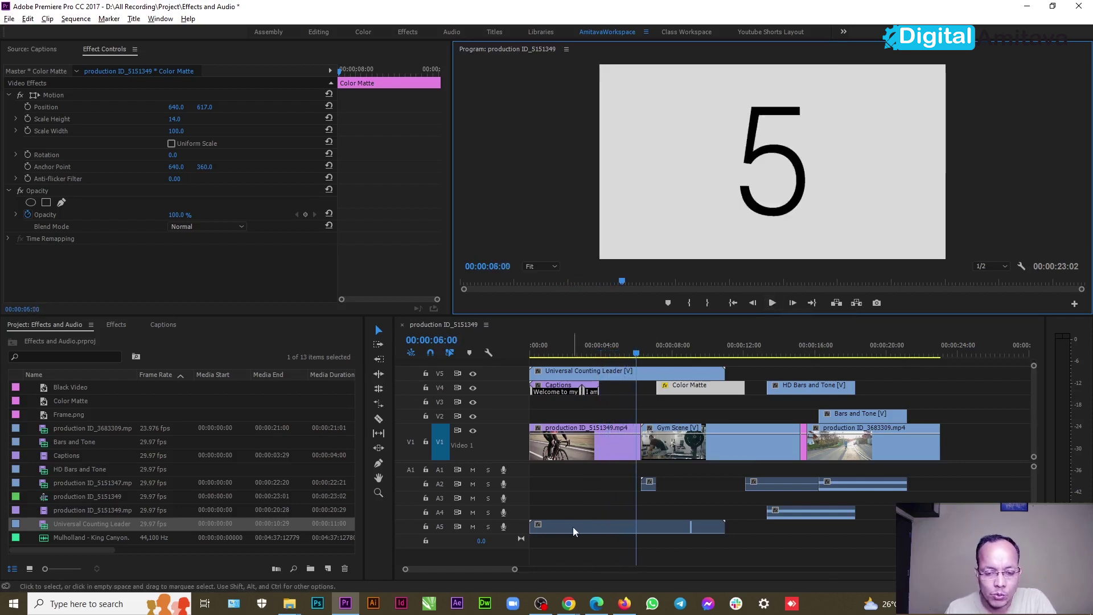
click(328, 568)
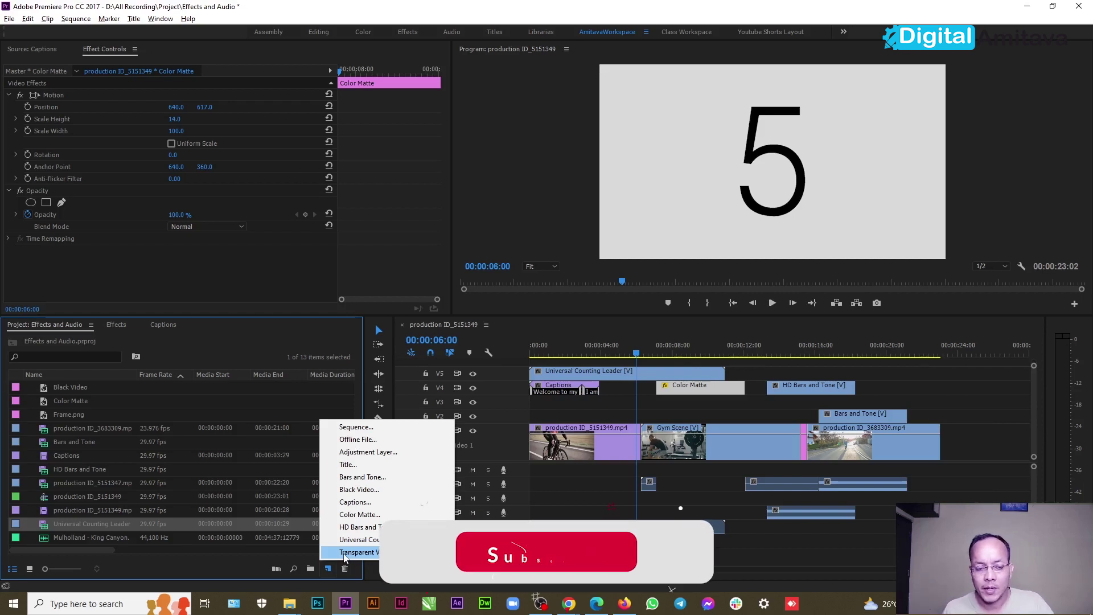
- Create a Transparent Video item and place it on V2 just before Bars and Tone
click(344, 554)
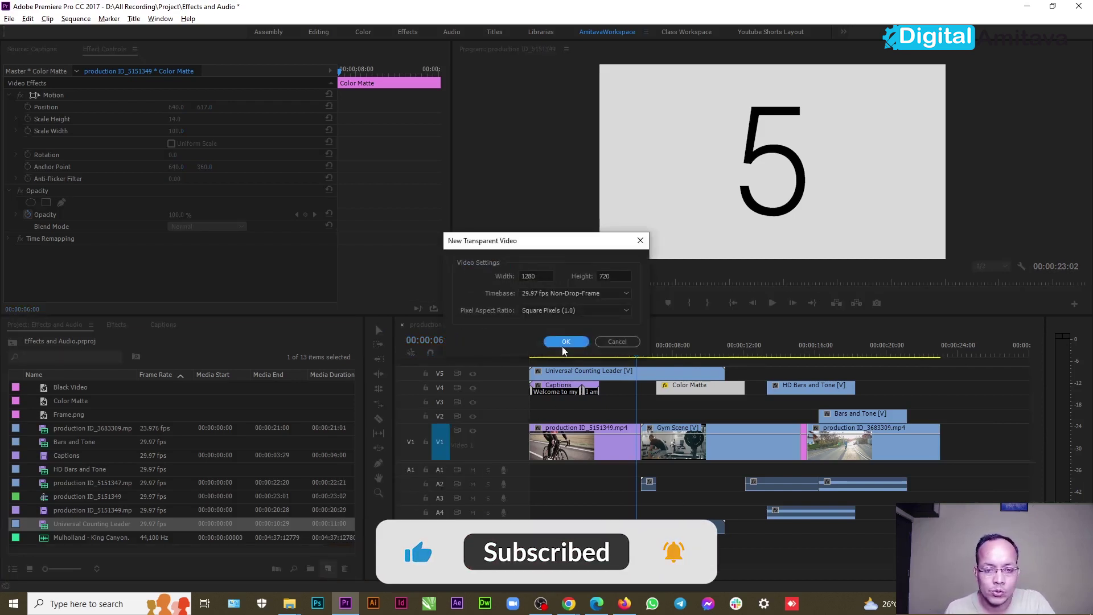
click(565, 340)
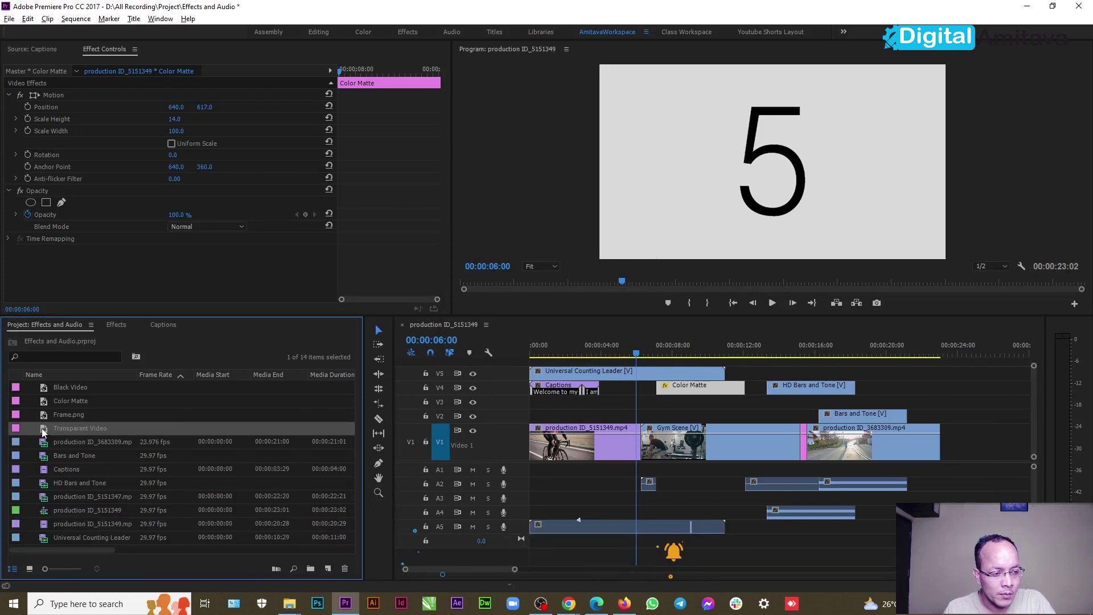
drag(80, 429, 763, 408)
drag(720, 427, 720, 427)
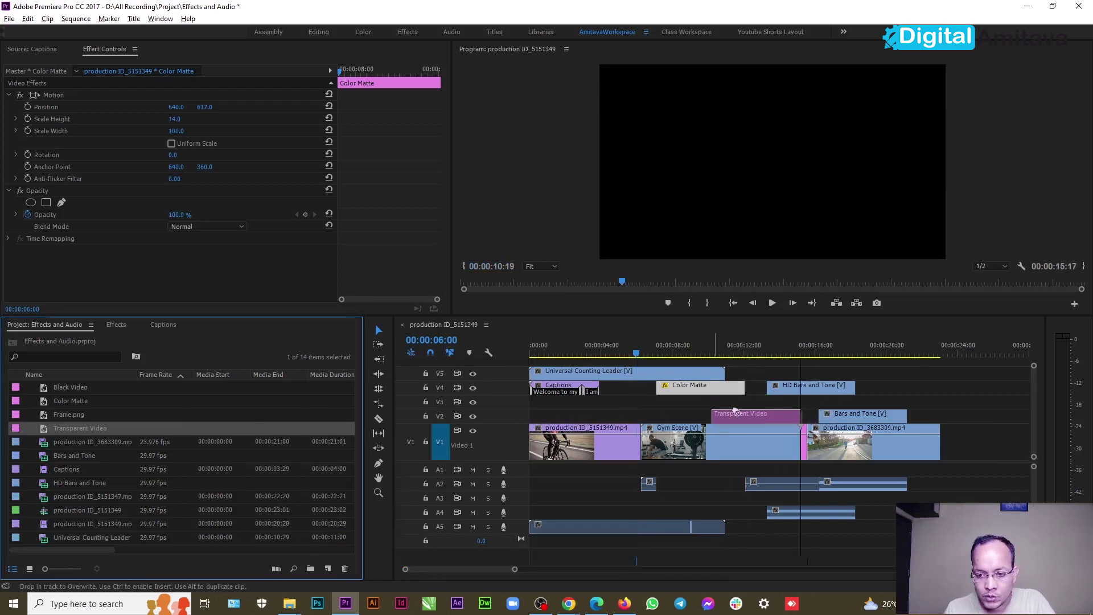
- Move the playhead over the Transparent Video clip, select it, and show the Effects list
click(755, 359)
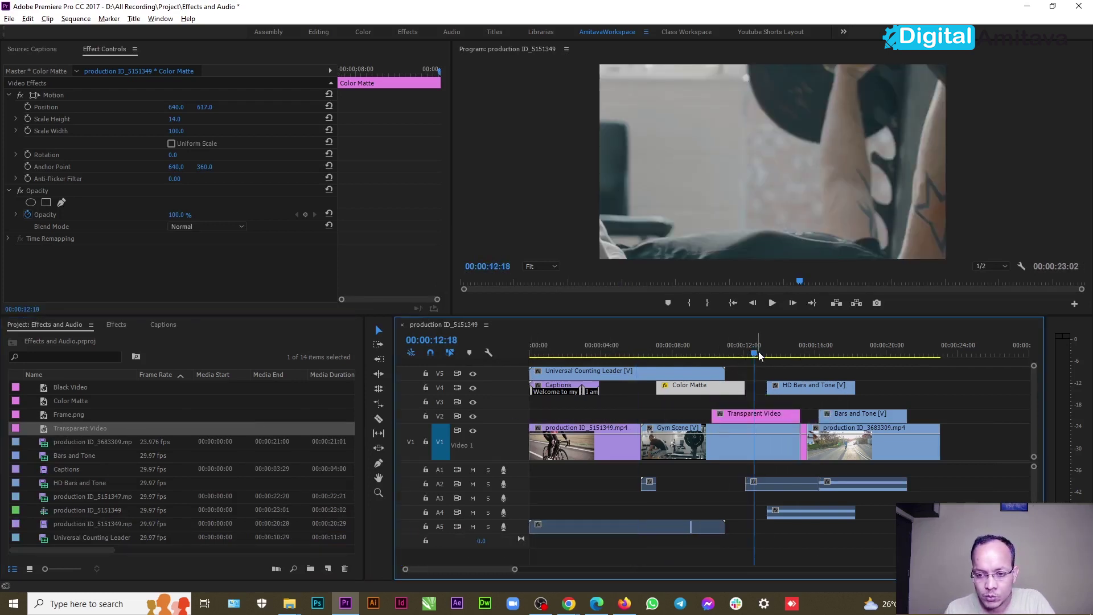
click(751, 417)
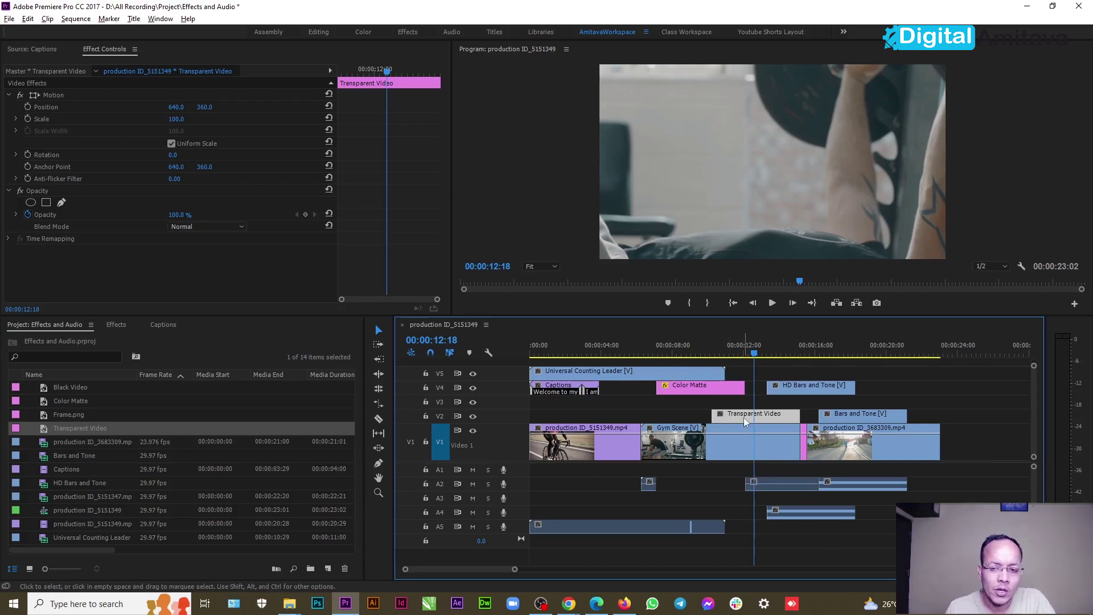
click(118, 327)
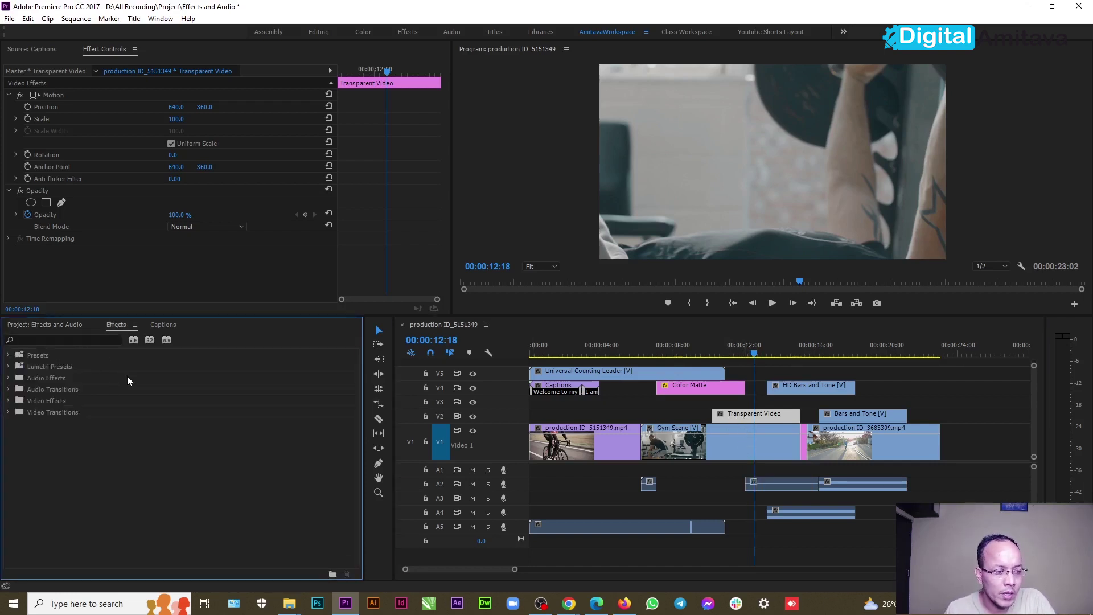
- Apply the Levels effect from Video Effects > Adjust to the Transparent Video clip
click(8, 402)
click(15, 412)
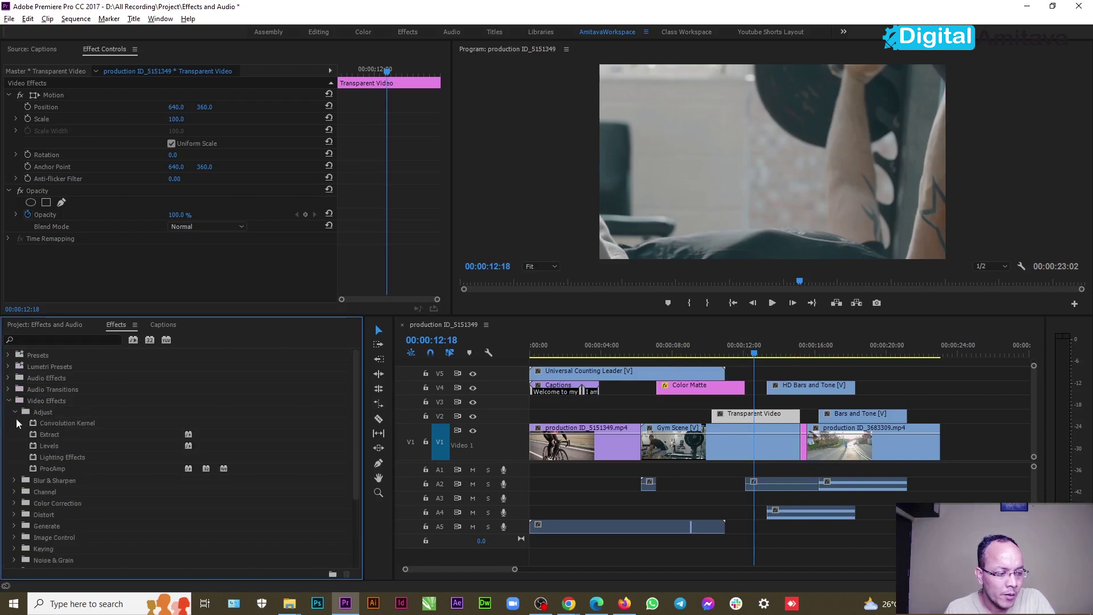
click(47, 436)
drag(42, 449, 734, 420)
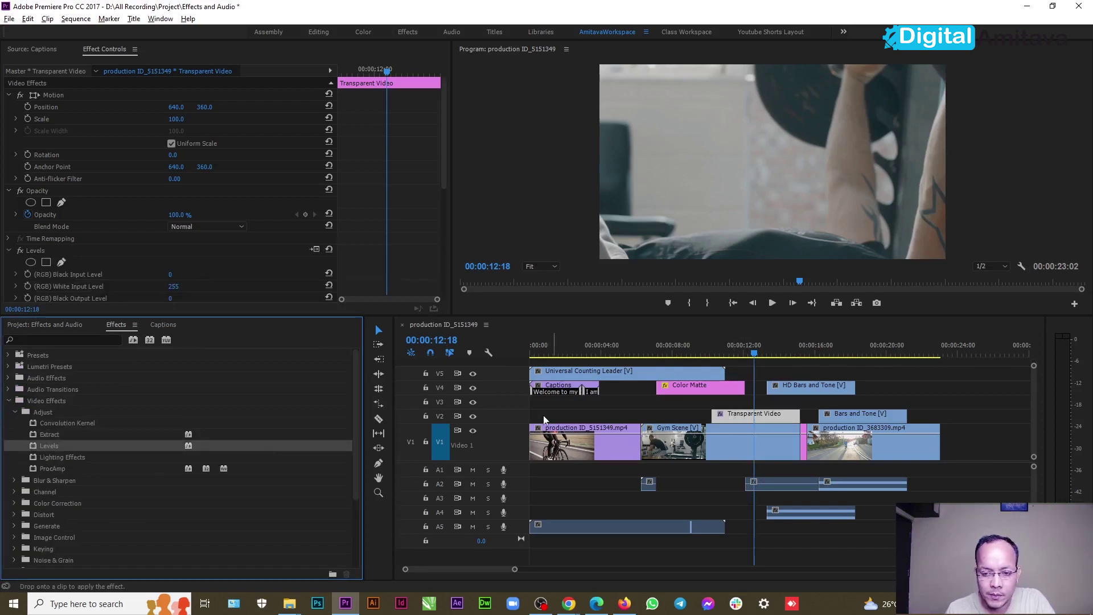
- Set the Levels Black Input Level to 117 and White Input Level to 215
click(168, 286)
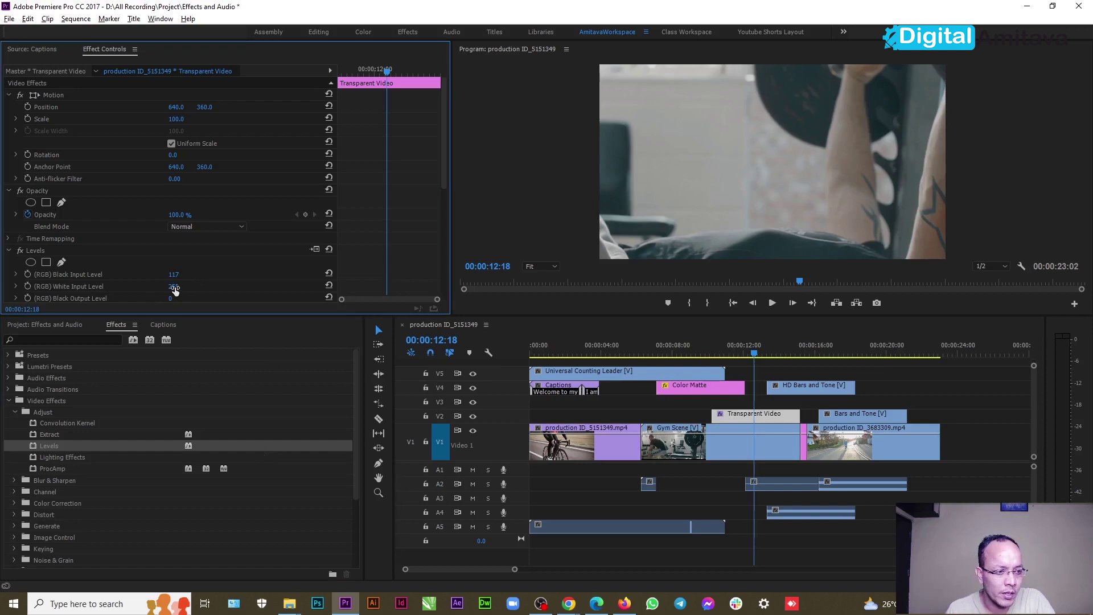
drag(174, 287, 205, 289)
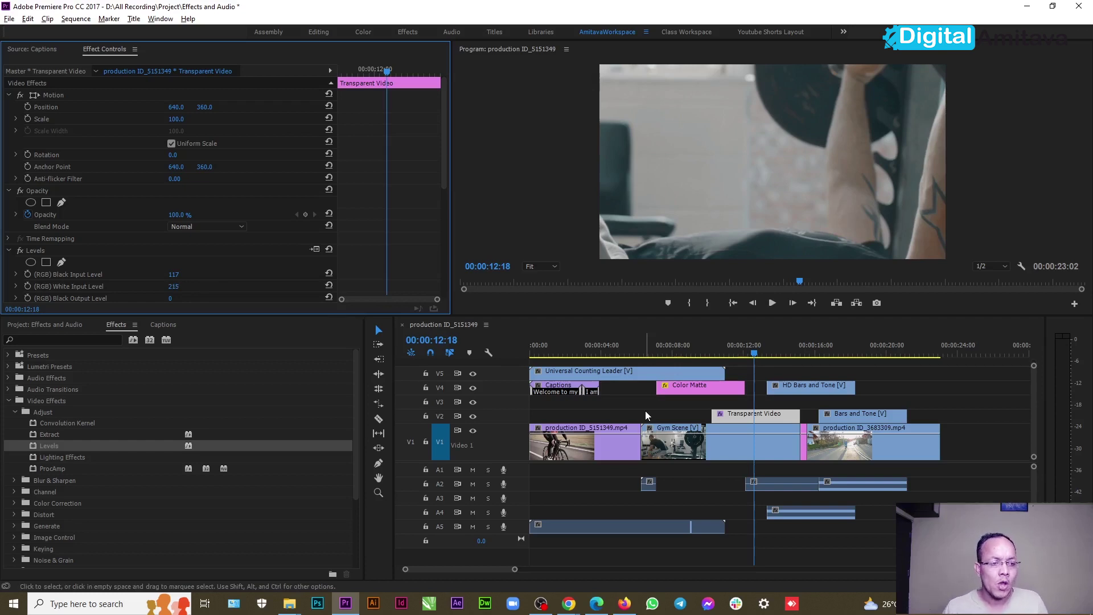
click(45, 324)
click(325, 569)
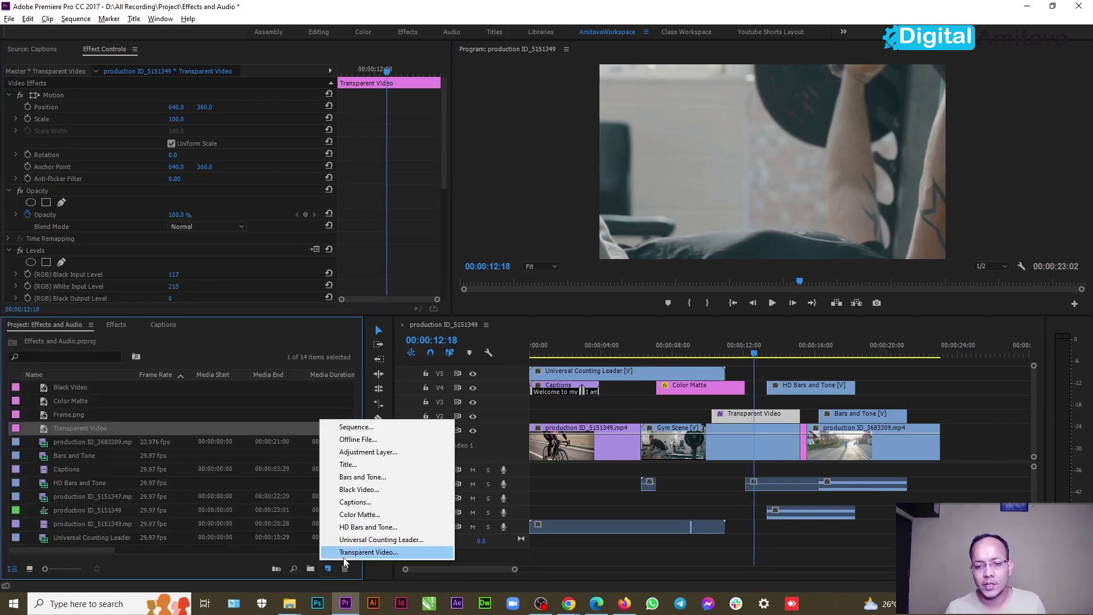